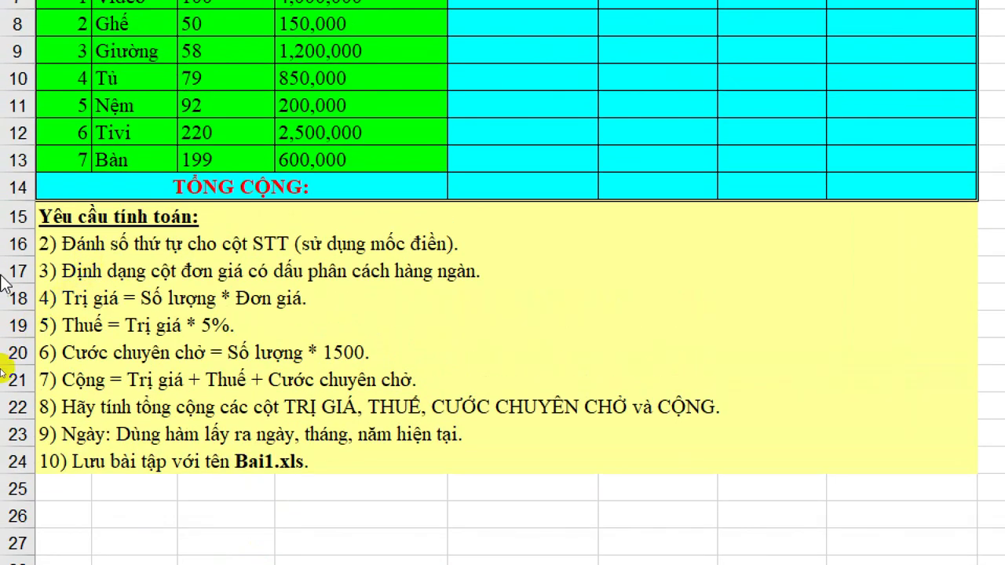
Review the task requirements: STT numbering, thousands separators, TRỊ GIÁ, tax, shipping, CỘNG and totals
left_click(81, 248)
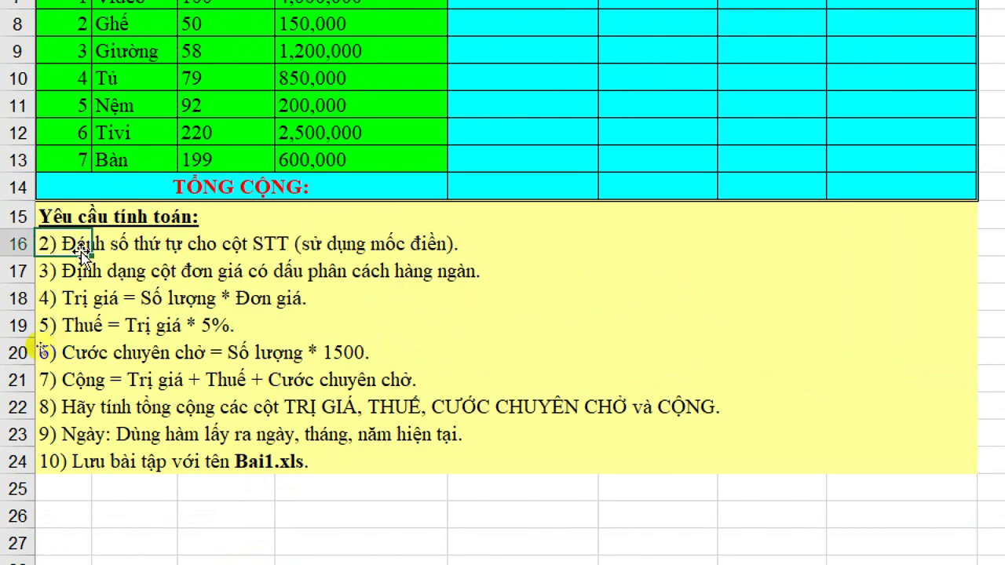
left_click(74, 274)
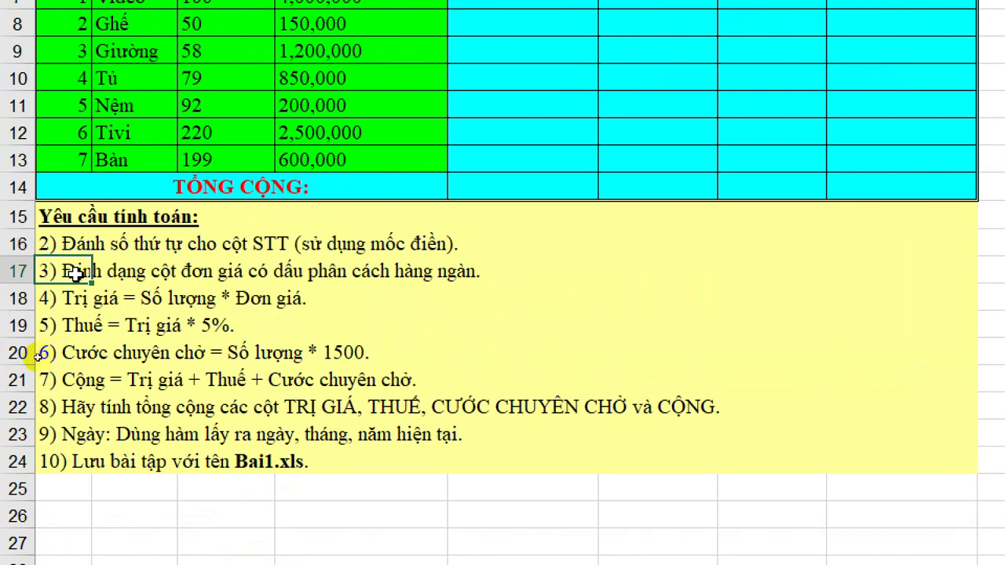
left_click(70, 306)
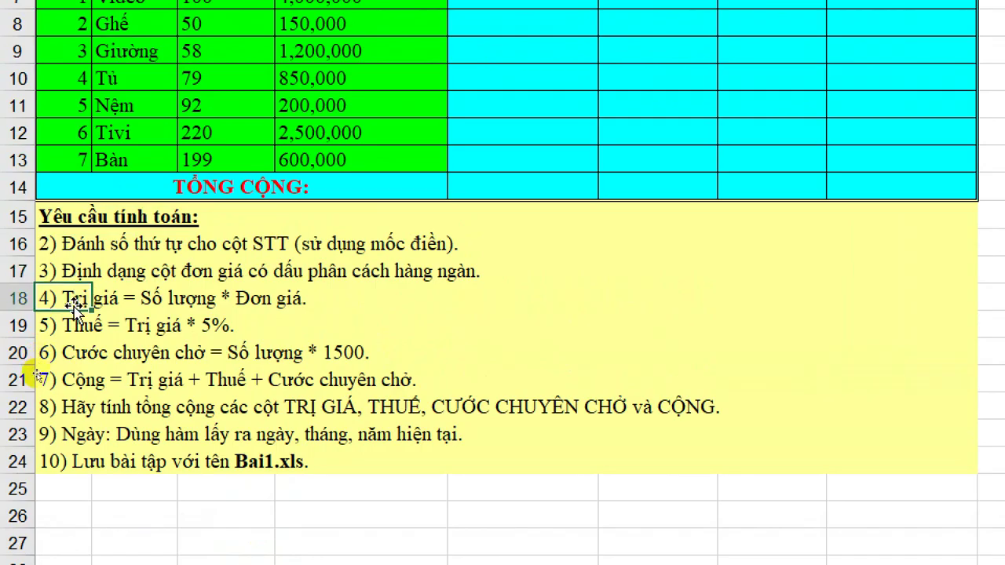
left_click(71, 332)
left_click(75, 359)
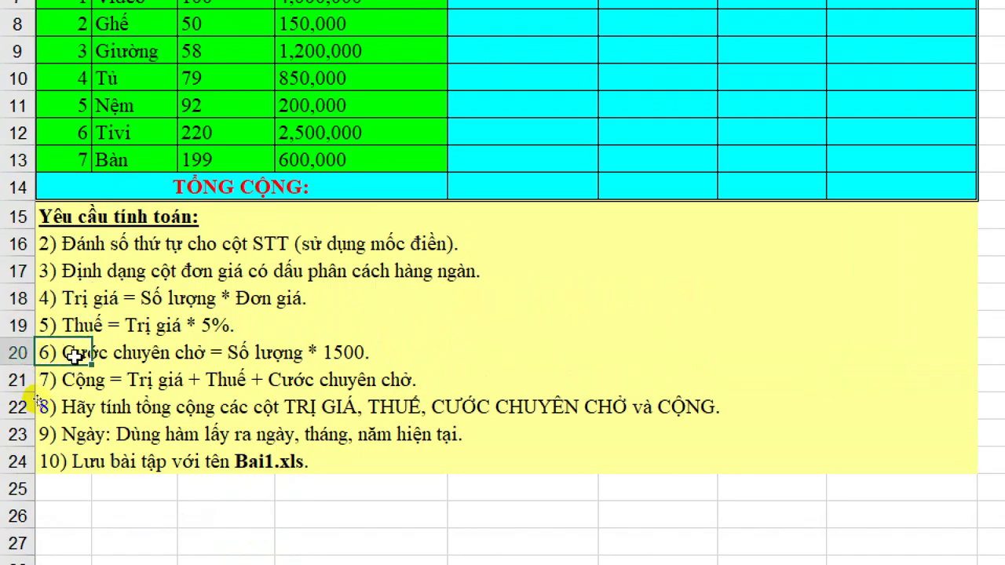
left_click(76, 383)
left_click(79, 407)
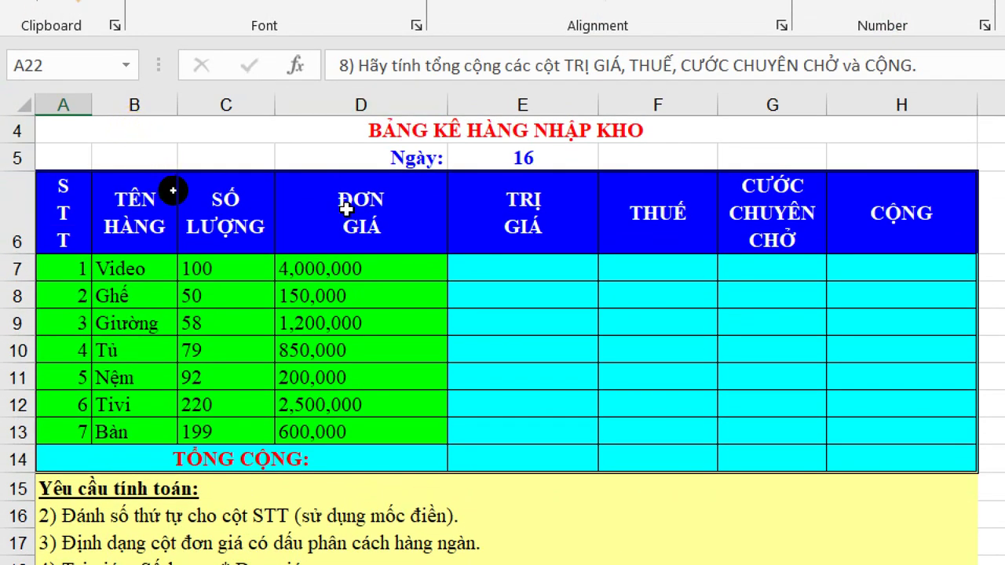
Clear A7:A13 and refill the STT column 1 through 7 from a 1, 2 pattern
left_click_drag(61, 268, 51, 432)
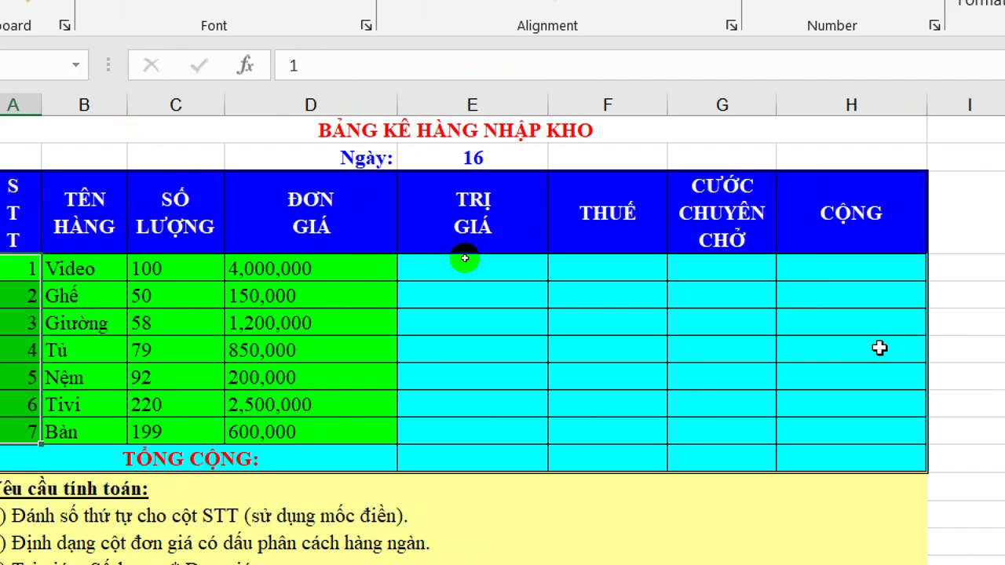
key("Delete")
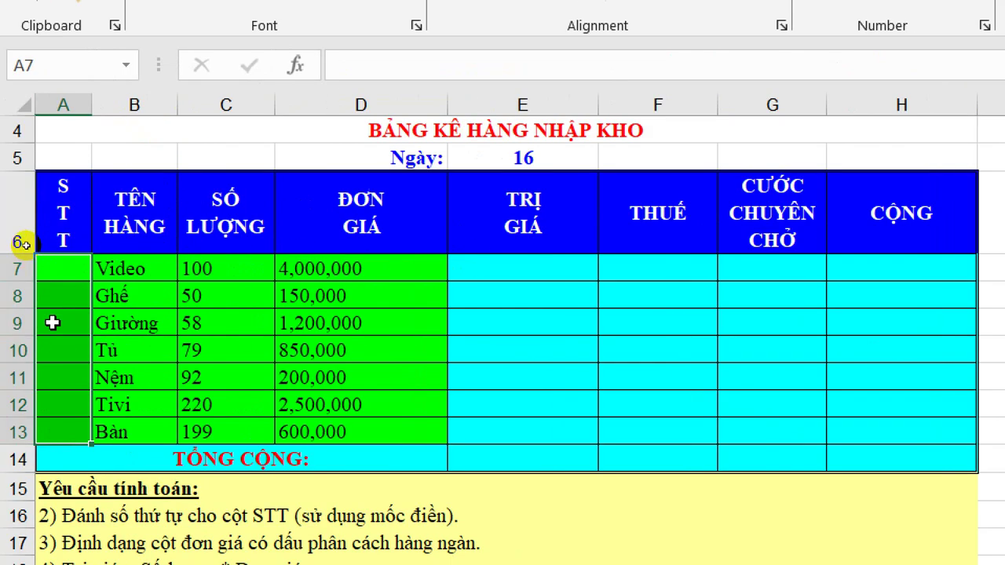
left_click(65, 266)
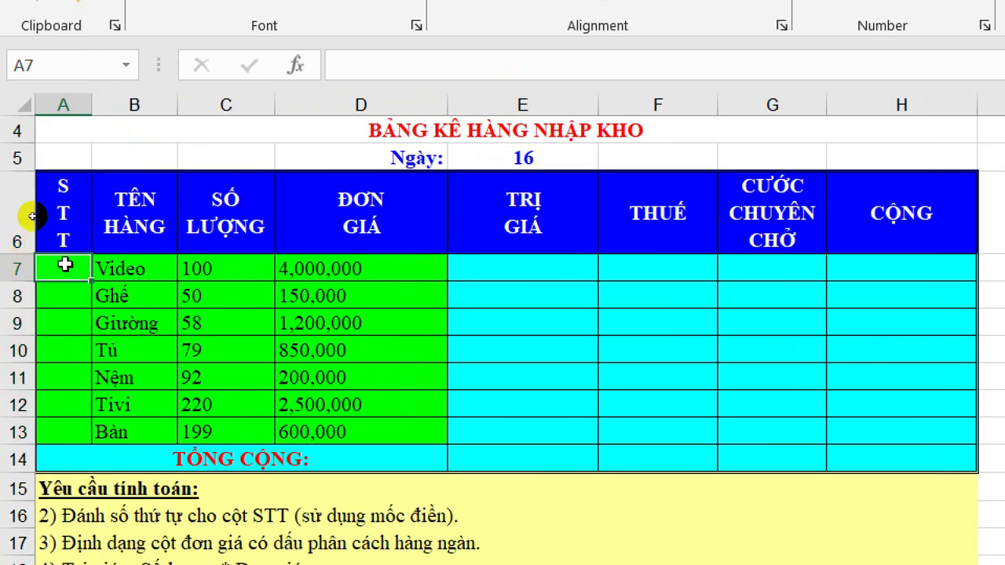
type("1")
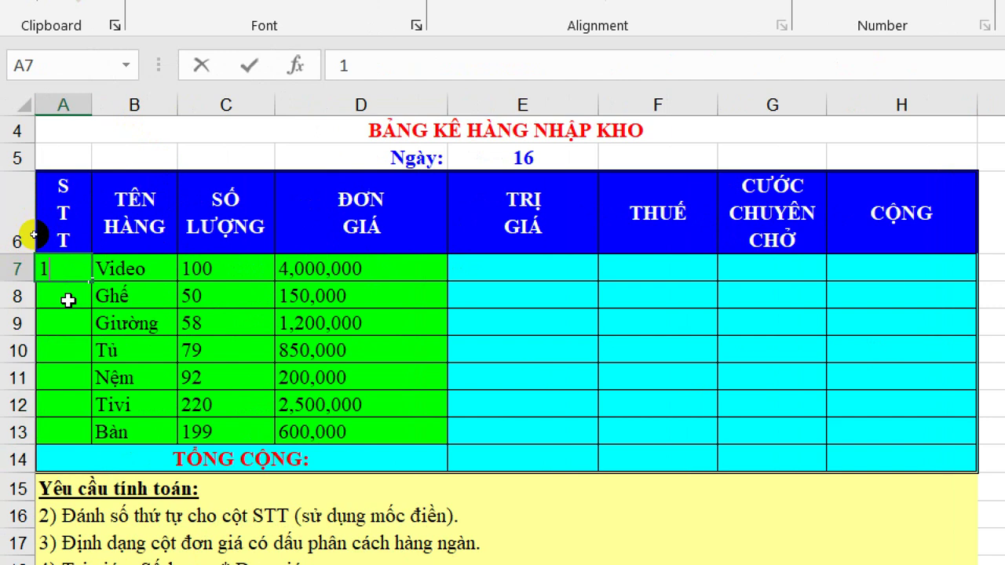
key("Return")
type("2")
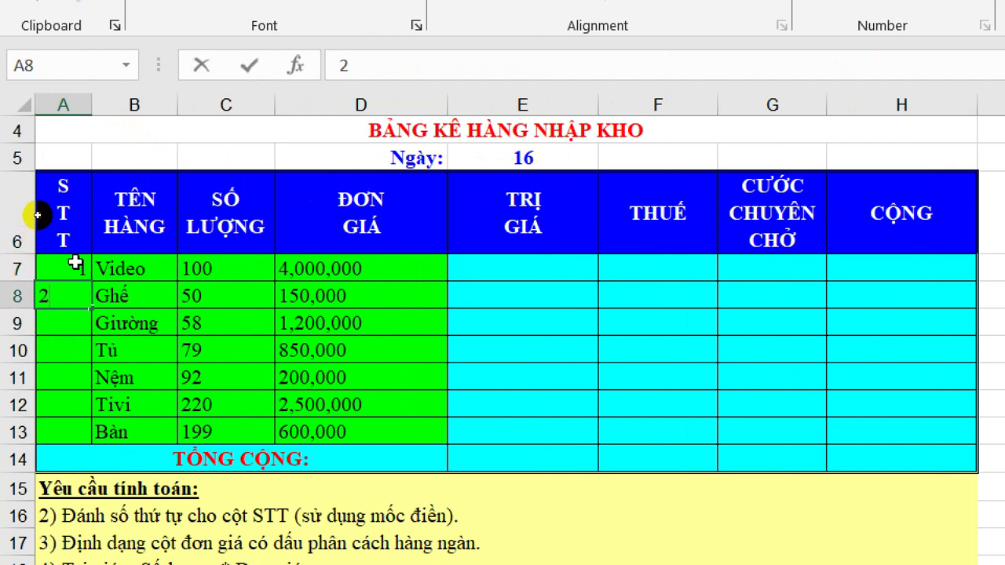
left_click_drag(75, 264, 75, 310)
left_click(73, 297)
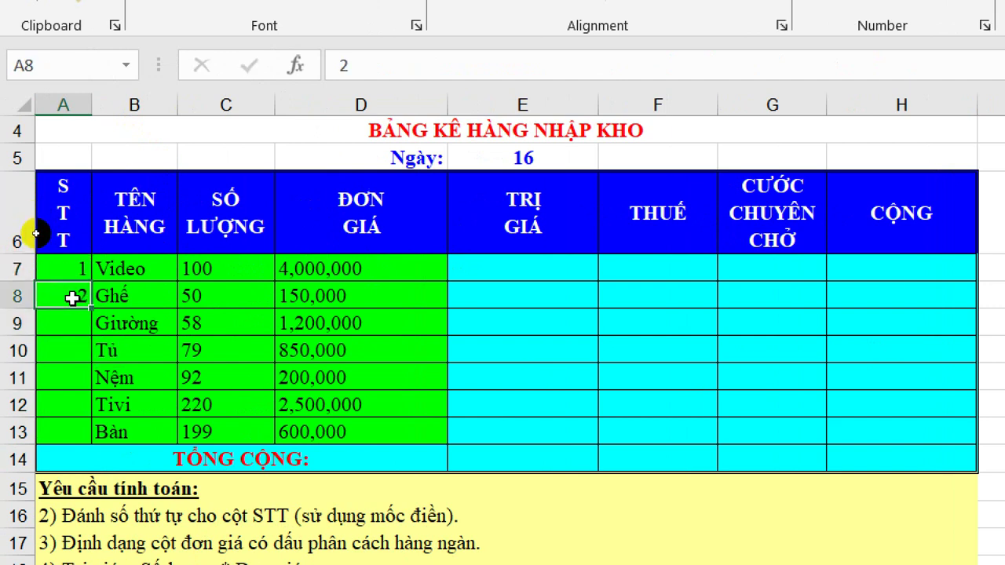
left_click(81, 266)
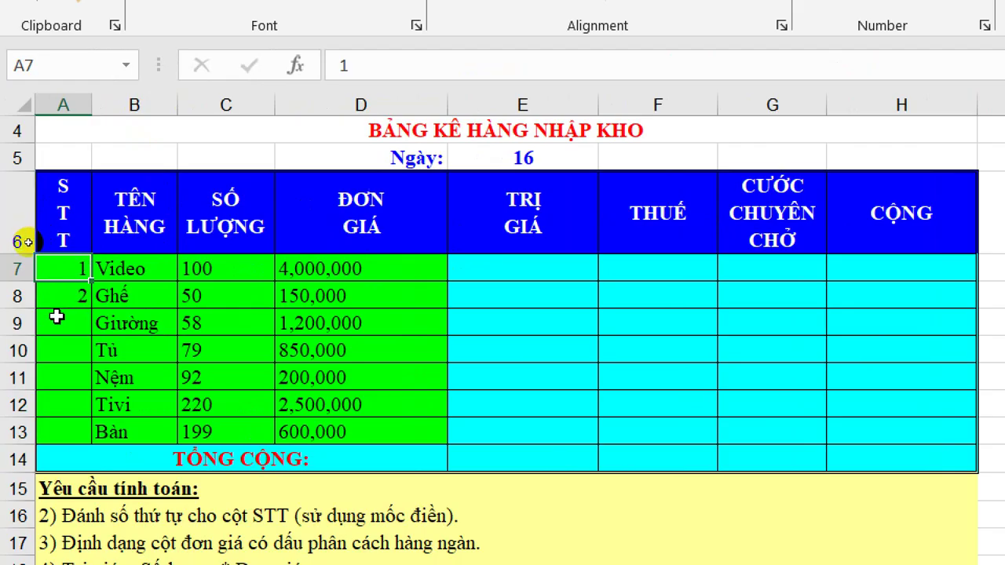
left_click(56, 316, "shift")
left_click(73, 292, "shift")
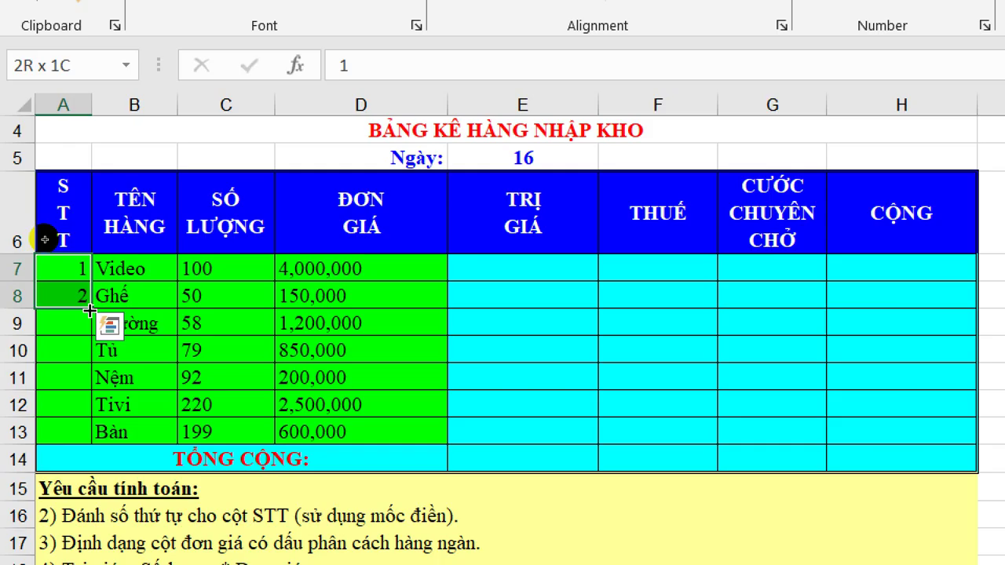
double_click(90, 311)
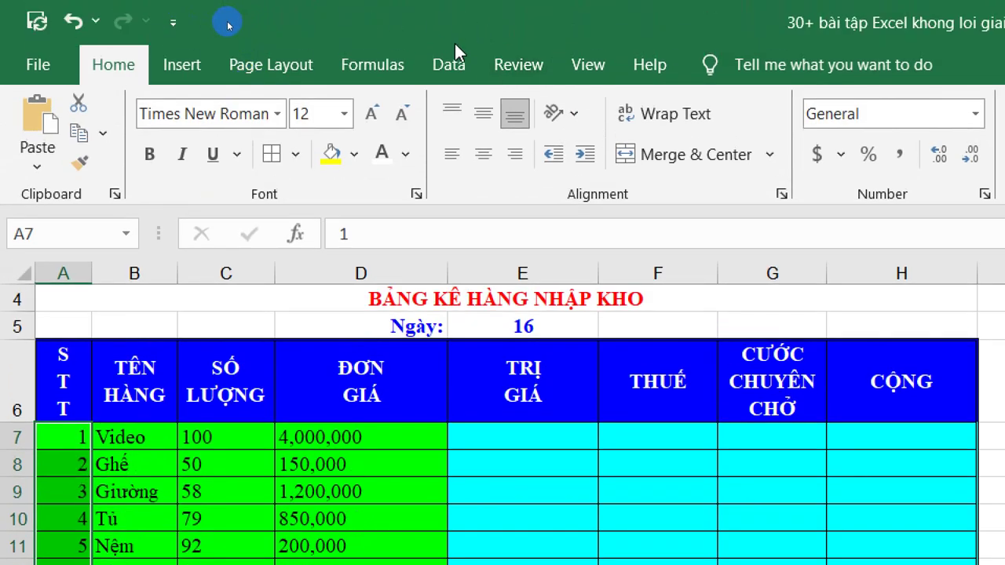
Switch to the Data ribbon and select cell E7 for the first TRỊ GIÁ
left_click(440, 69)
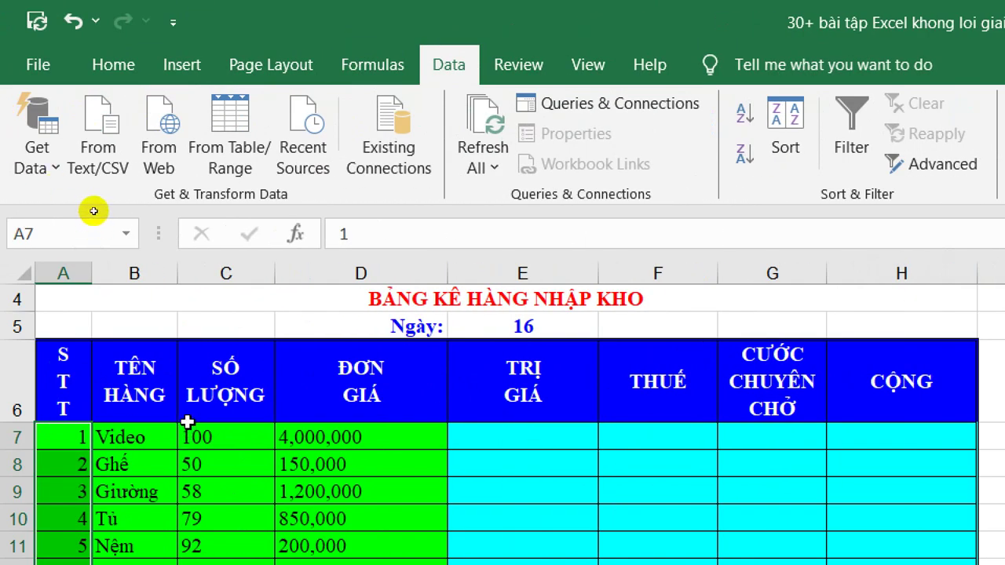
left_click(549, 437)
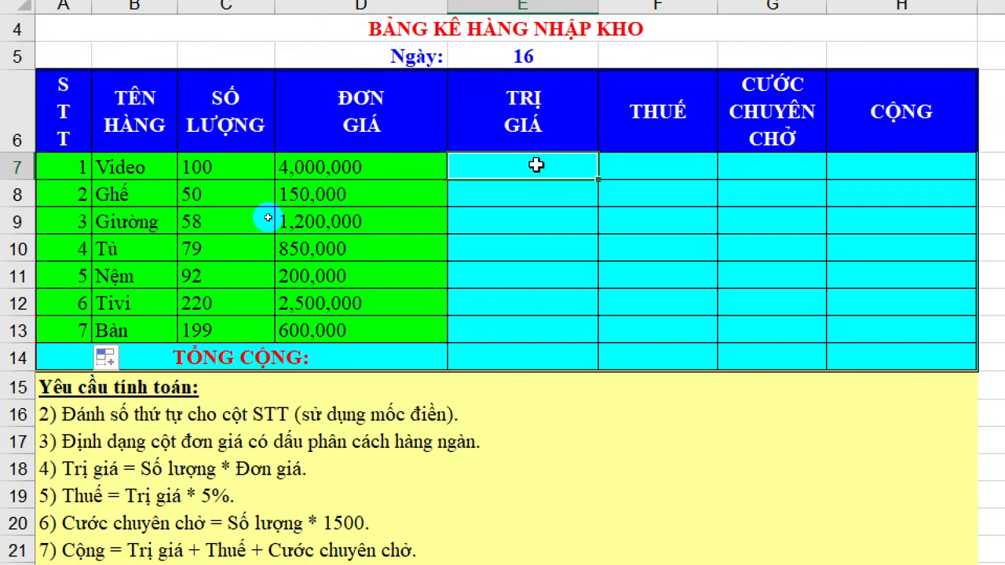
Enter =C7*D7 in E7, giving the first TRỊ GIÁ of 400,000,000
type("=")
left_click(241, 166)
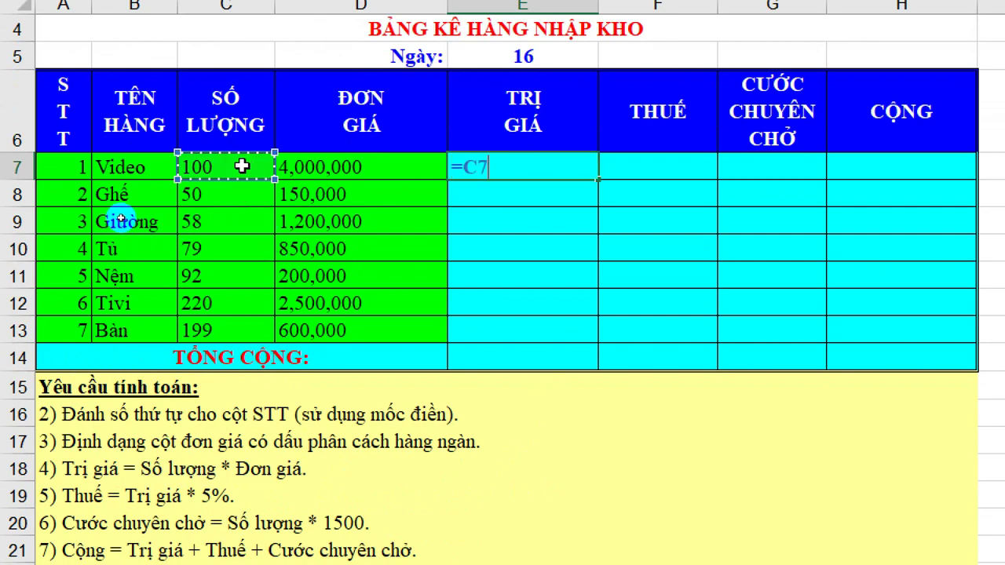
type("*")
left_click(335, 162)
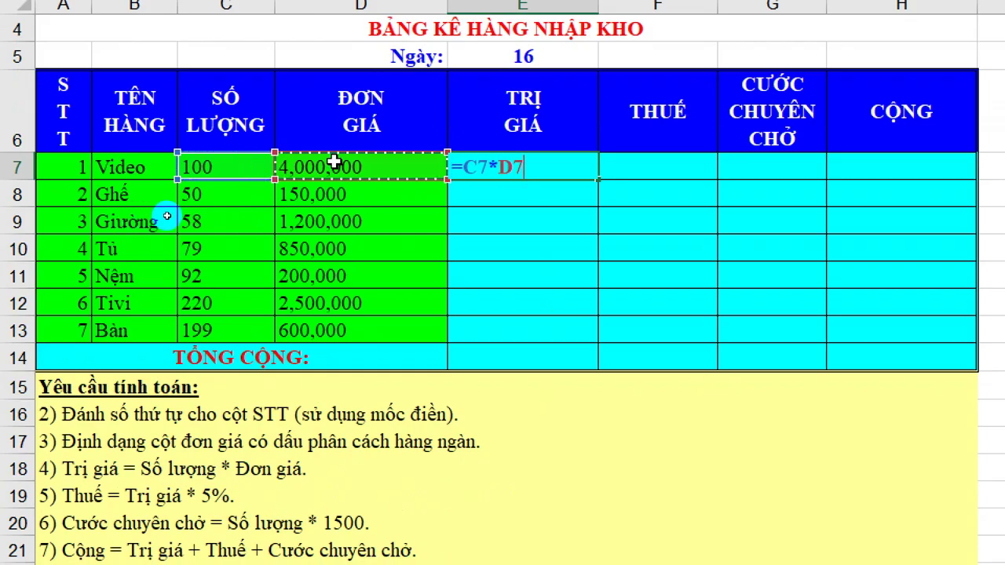
key("Return")
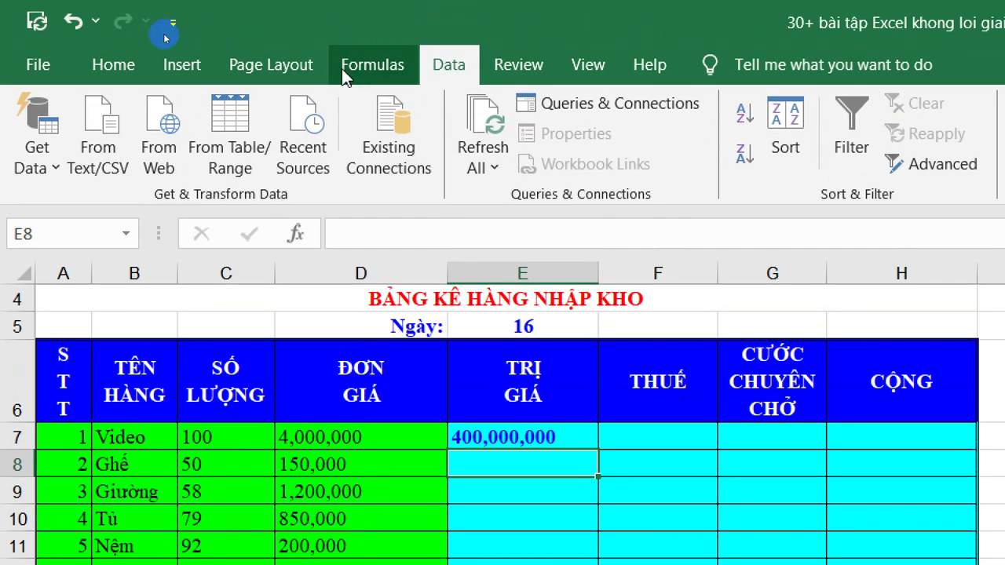
left_click(104, 68)
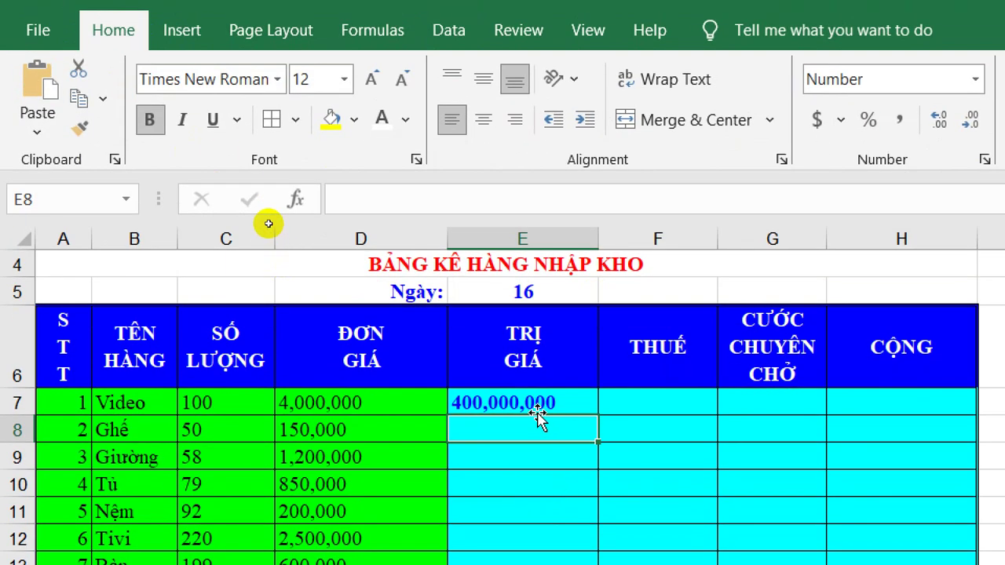
left_click(534, 437)
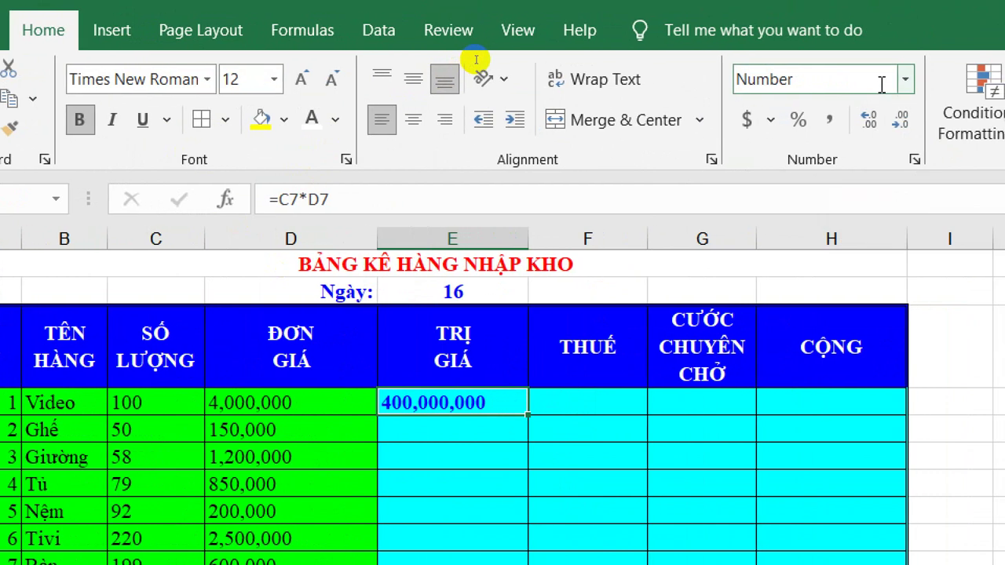
Format E7 as Number with Comma Style and no decimals, showing 400,000,000
left_click(920, 79)
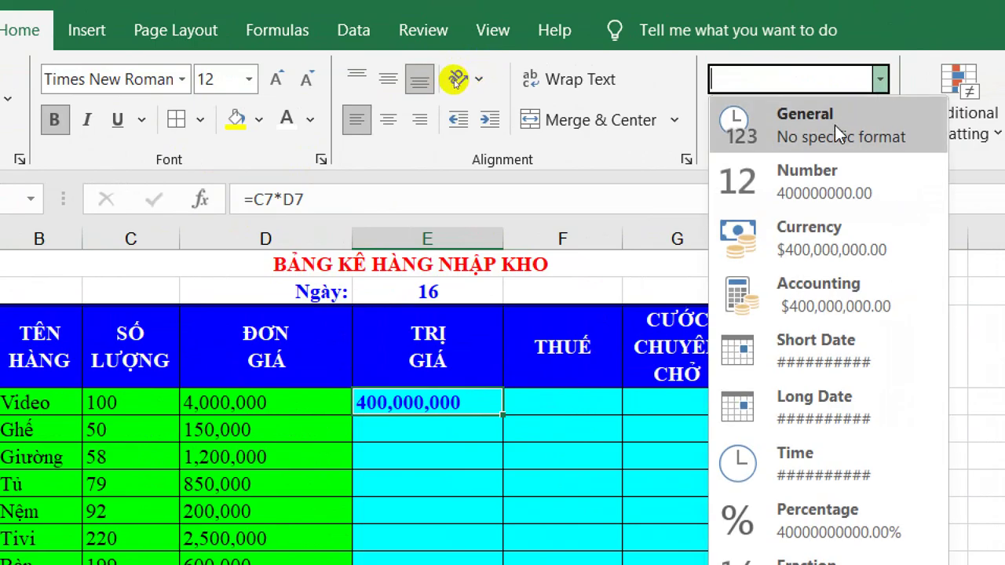
left_click(805, 125)
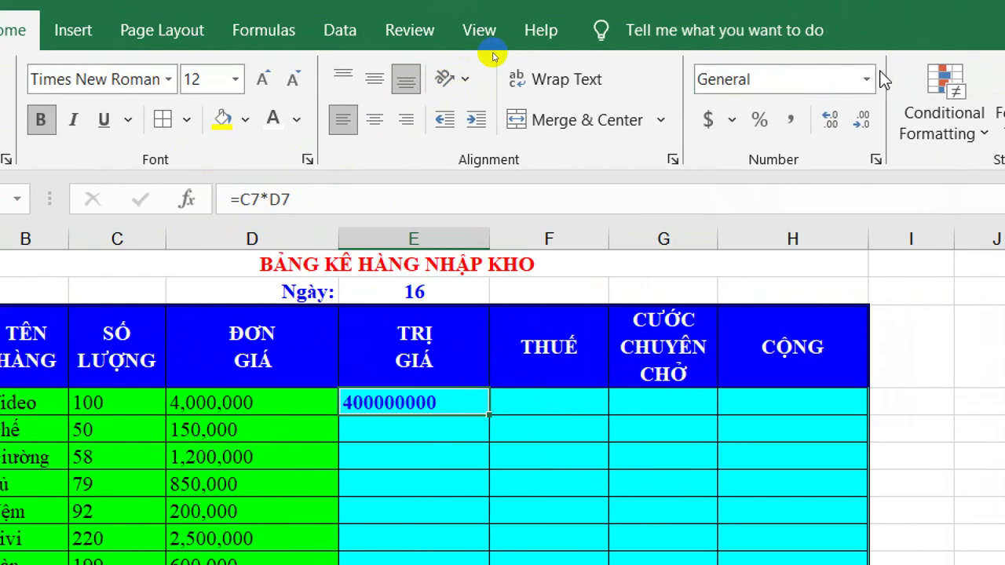
left_click(867, 78)
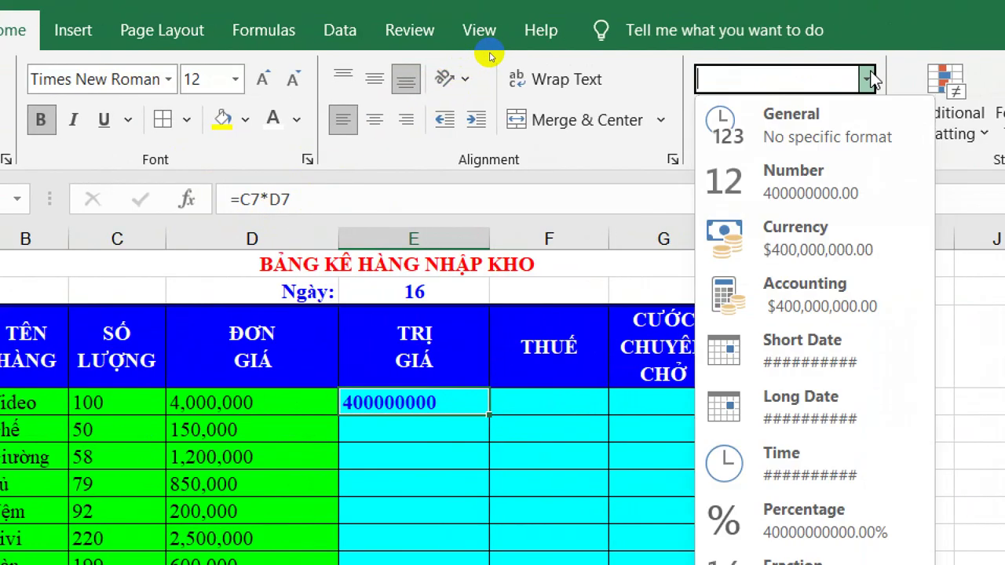
left_click(829, 197)
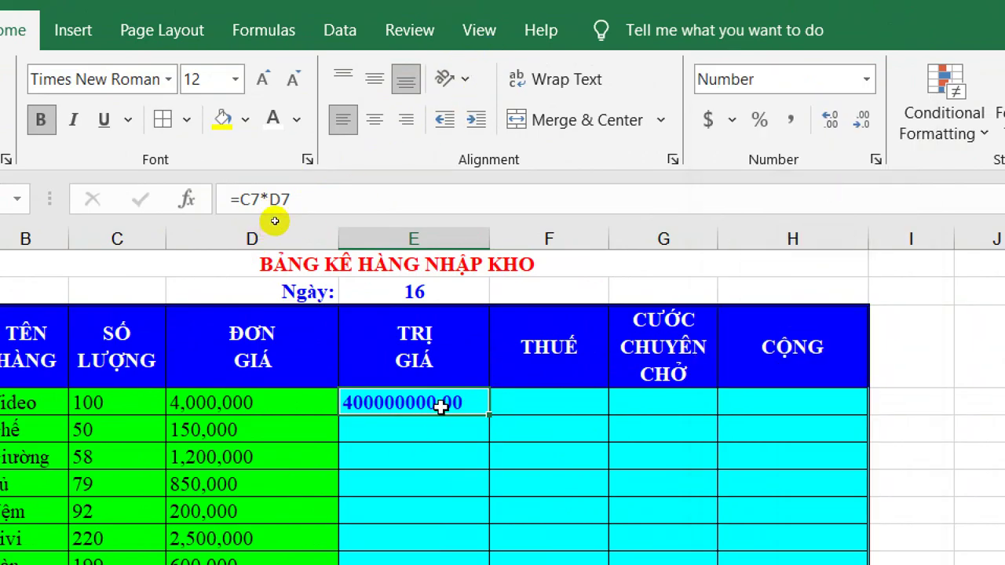
left_click(803, 125)
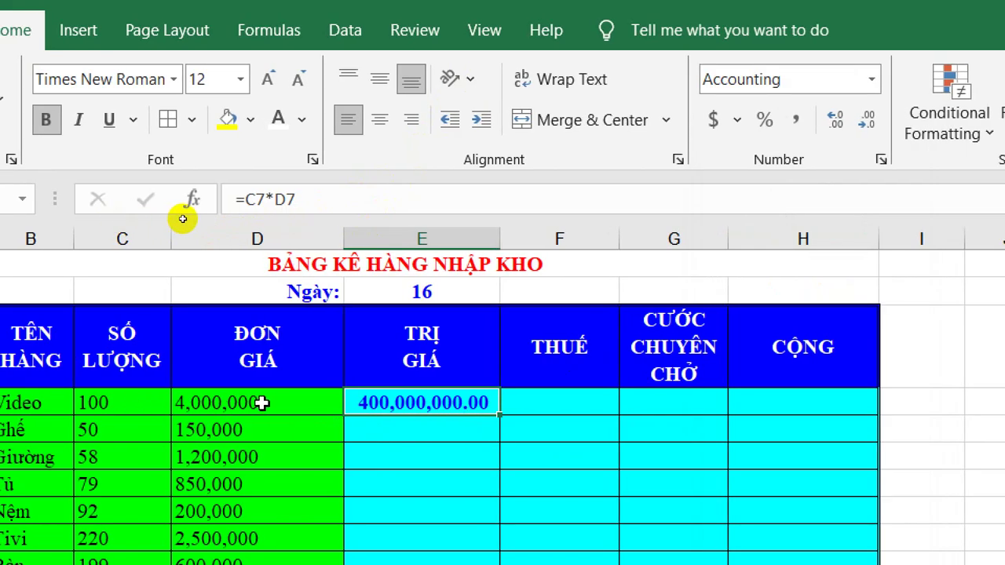
left_click(867, 119)
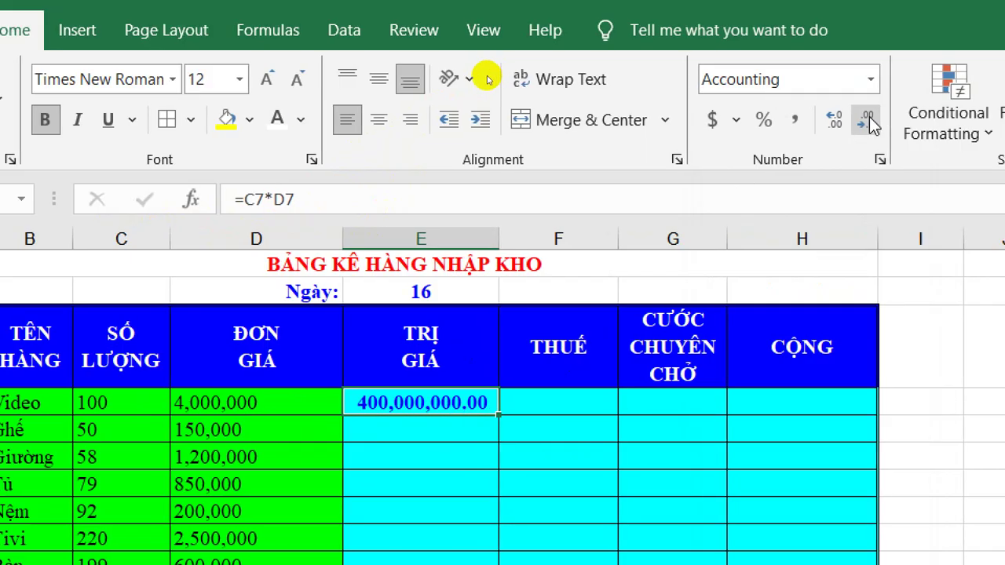
left_click(868, 121)
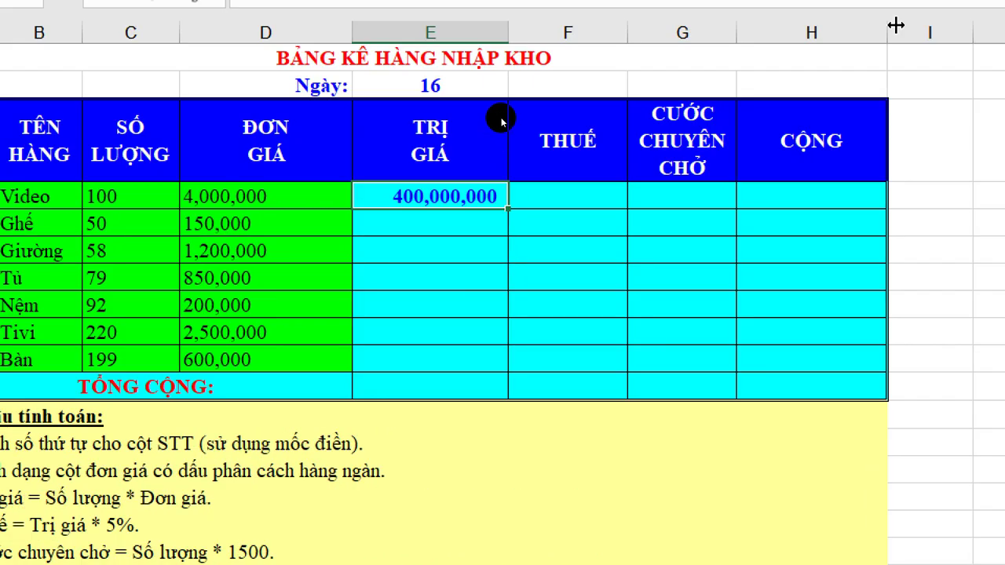
Enter =E7*5% in F7 so Video's THUẾ shows 20,000,000
left_click(348, 381)
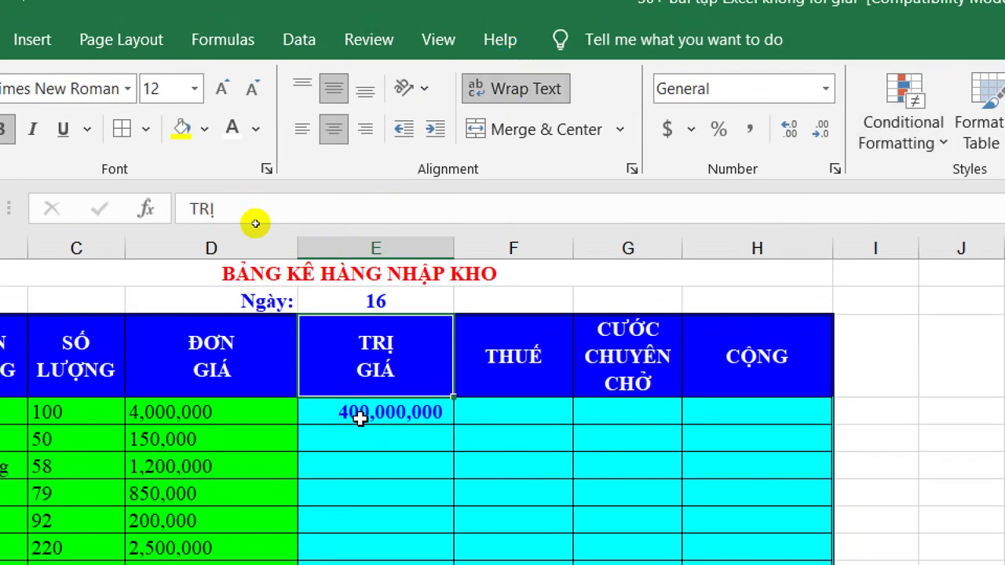
left_click(361, 418)
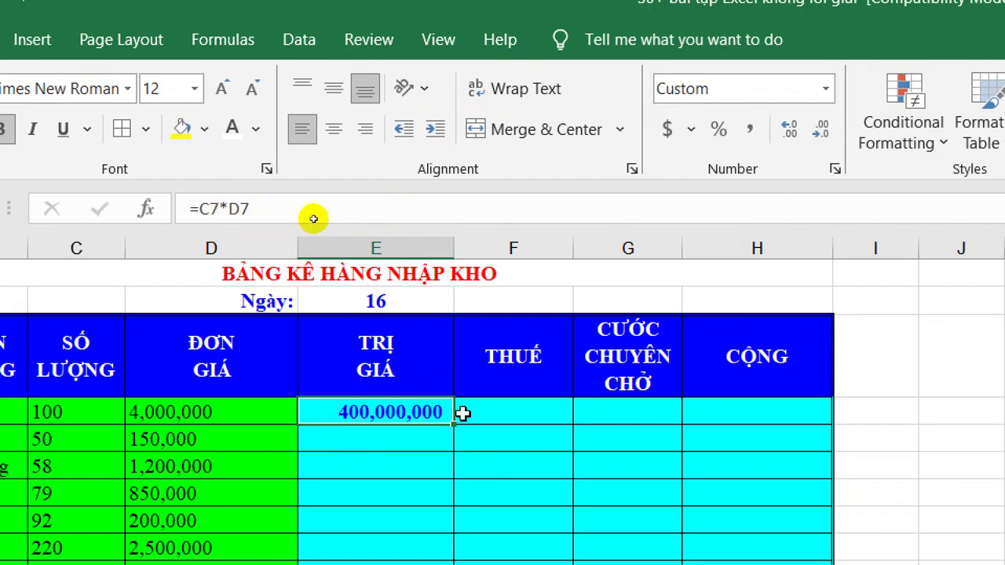
double_click(523, 417)
type("=")
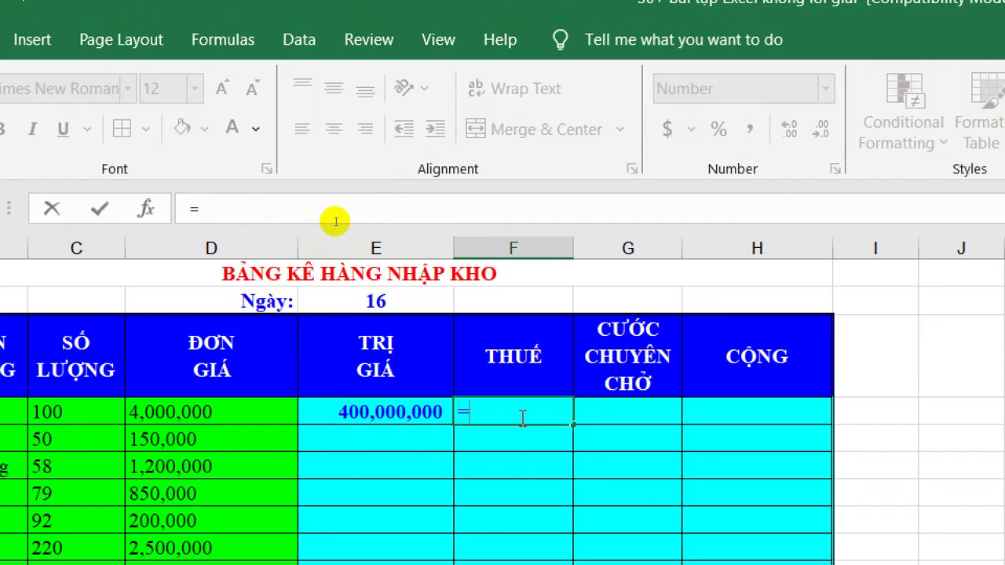
key("Left")
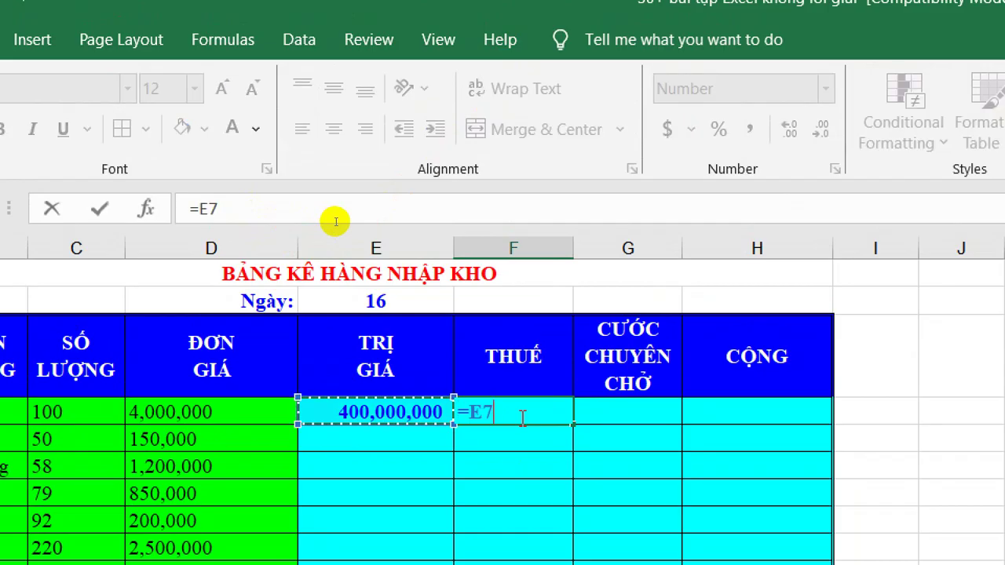
type("*5")
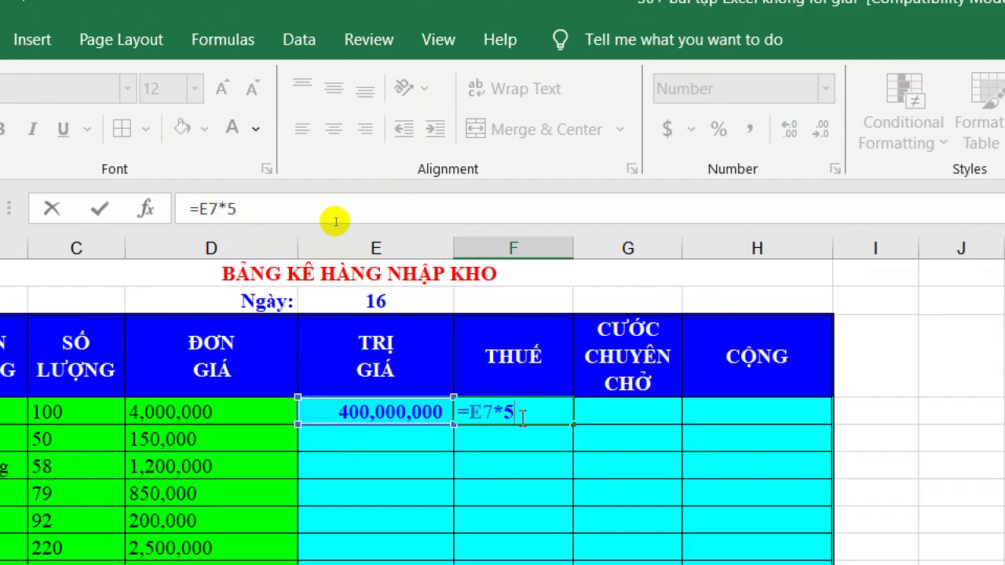
type("%")
left_click(646, 417)
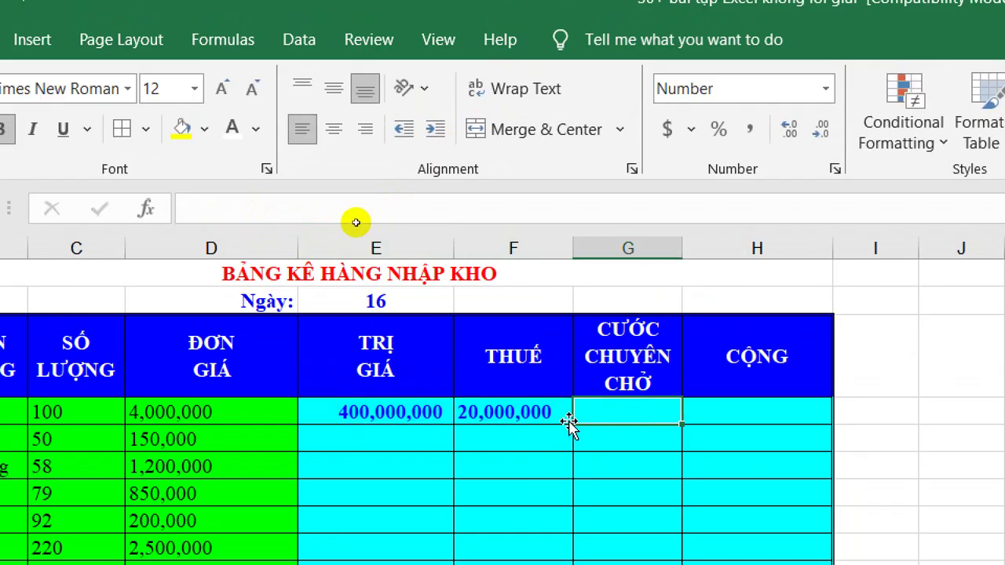
left_click(538, 414)
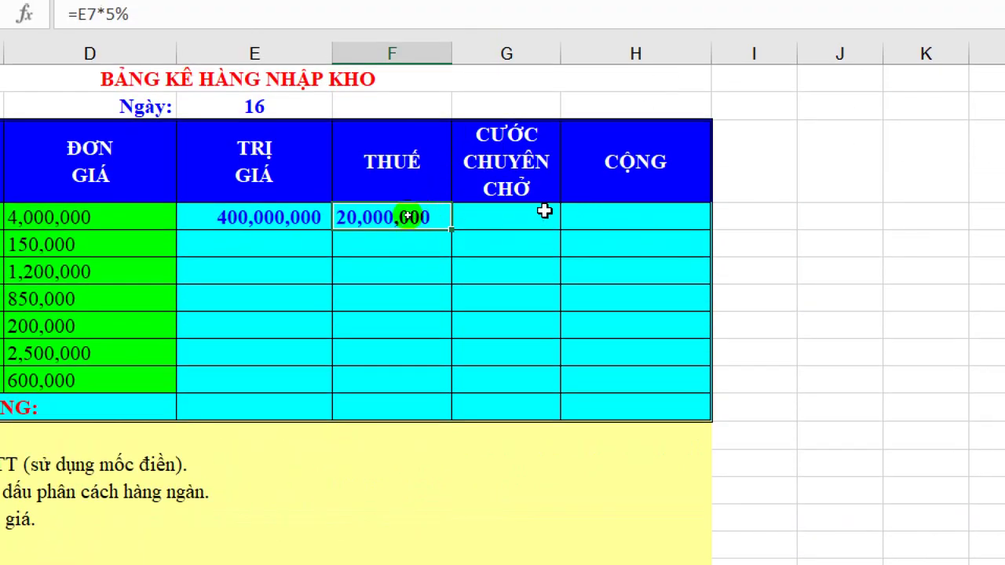
Enter =C7*1500 in G7 for Video's freight charge of 150,000
left_click(809, 22)
type("=")
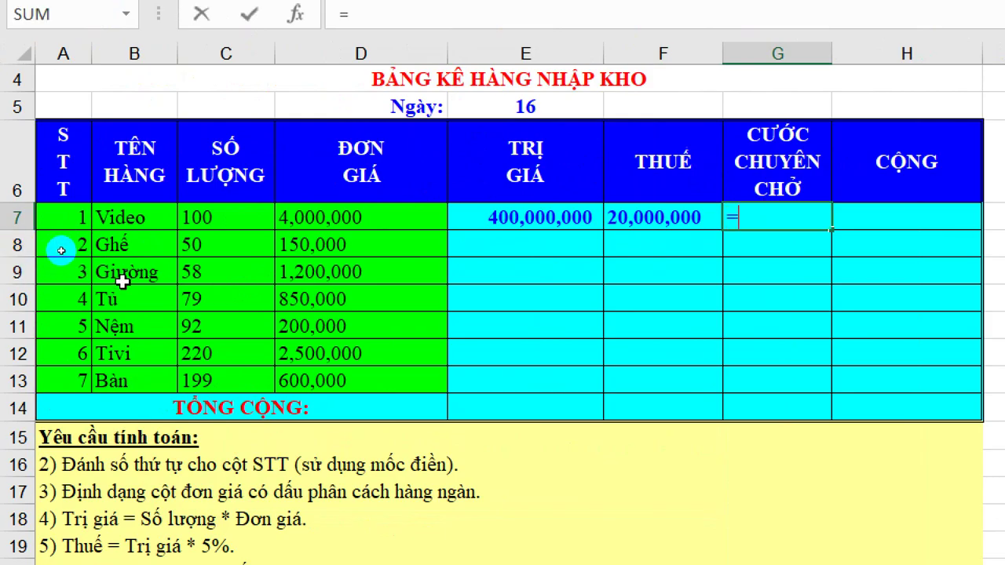
left_click(205, 219)
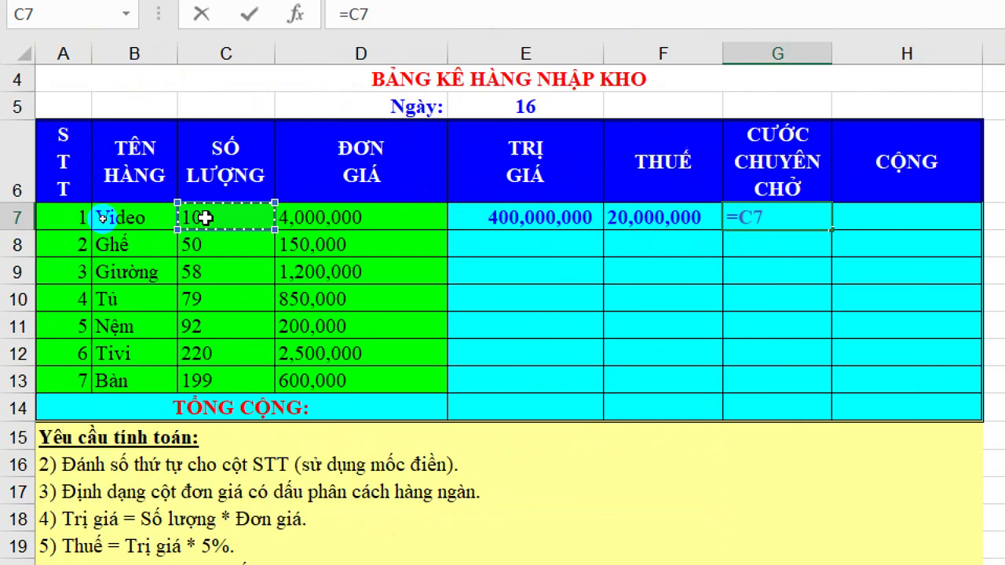
type("*1500")
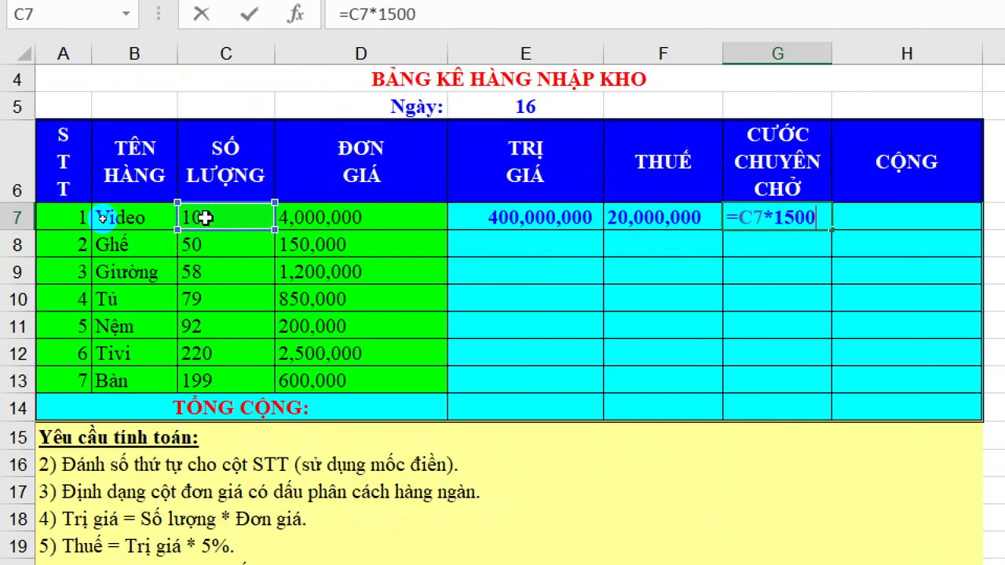
key("Tab")
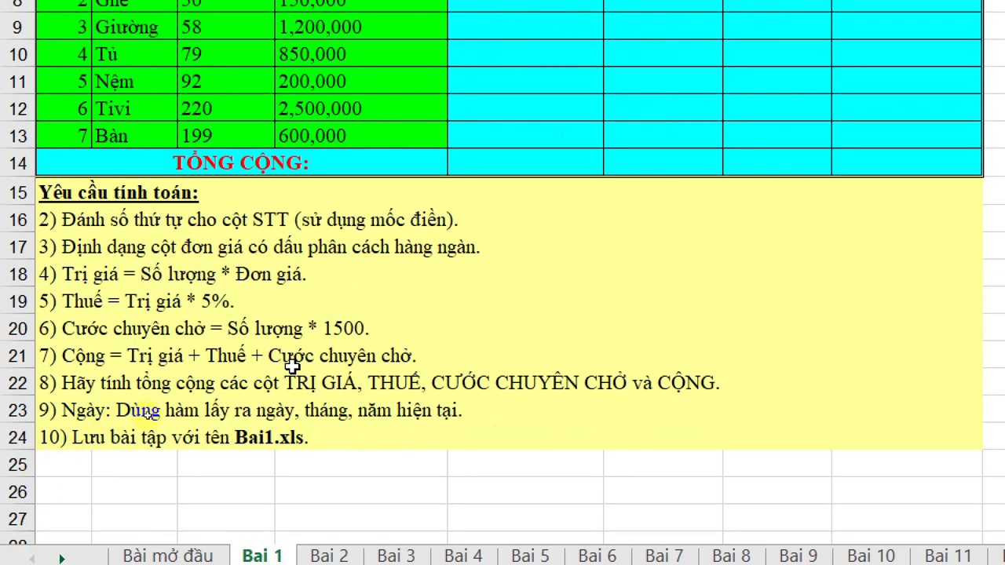
Enter =SUM(E7:G7) in H7 for Video's CỘNG total of 420,150,000
type("=")
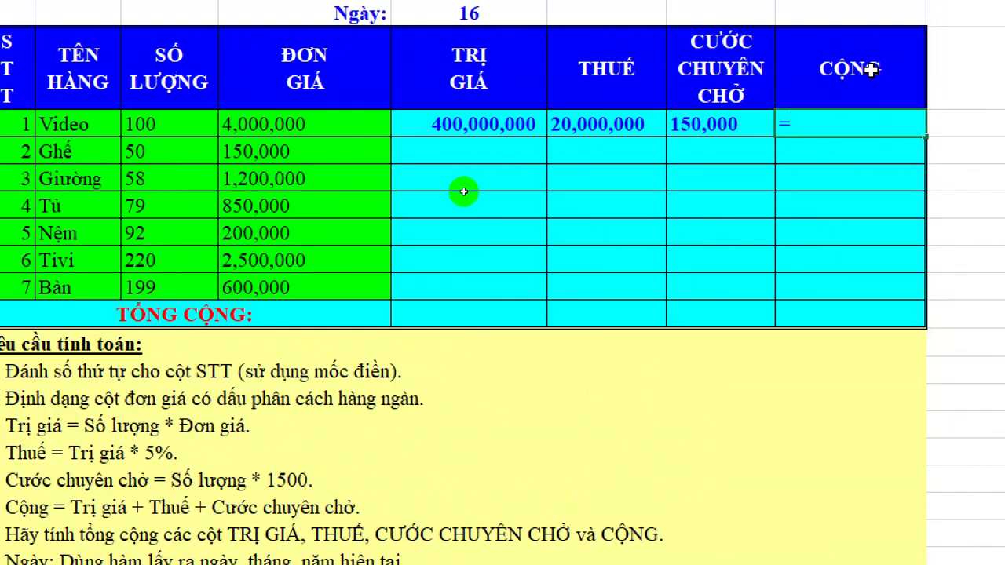
type("sum")
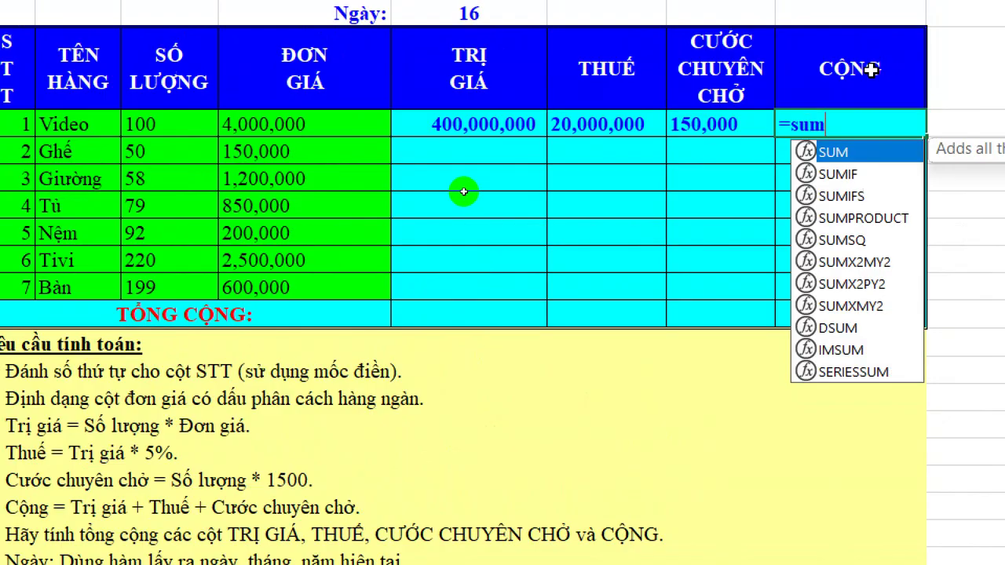
type("(")
scroll(870, 70, "up", 1)
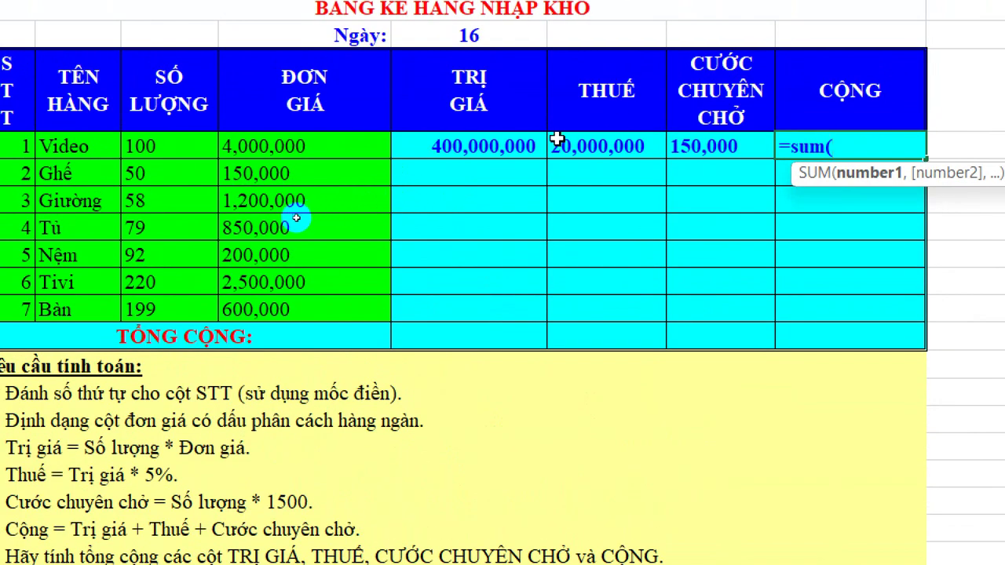
left_click(520, 148)
left_click_drag(727, 148, 738, 147)
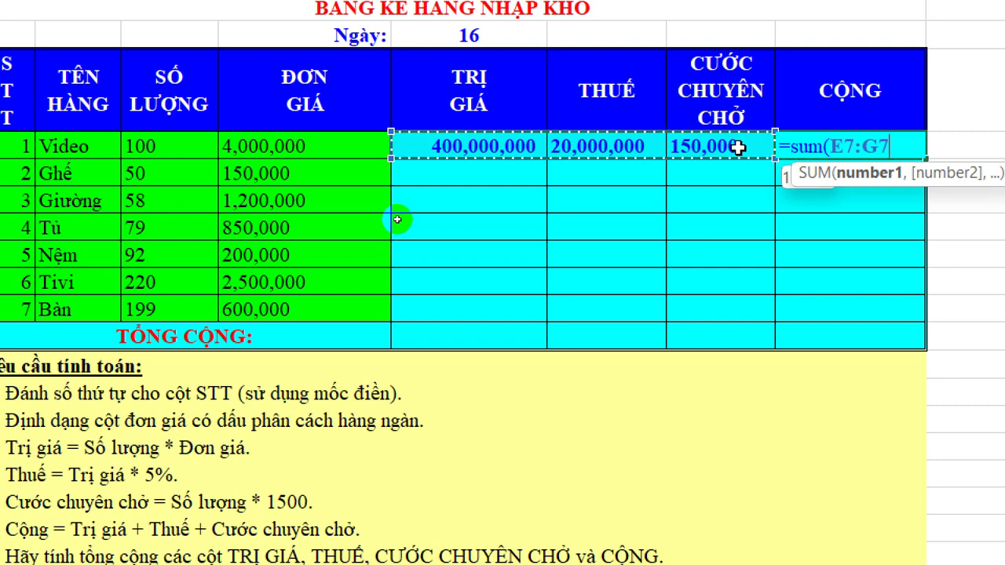
type(")")
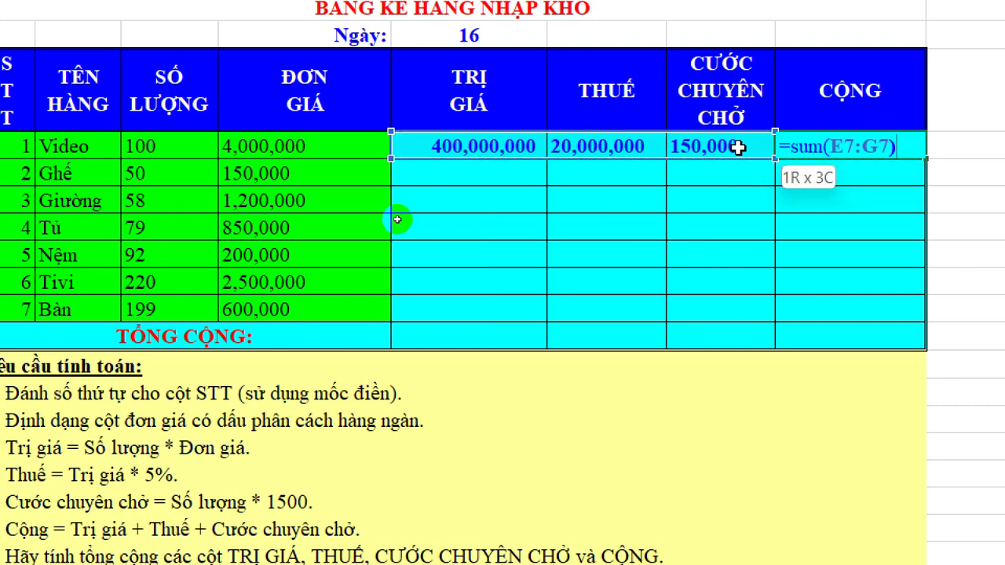
key("Return")
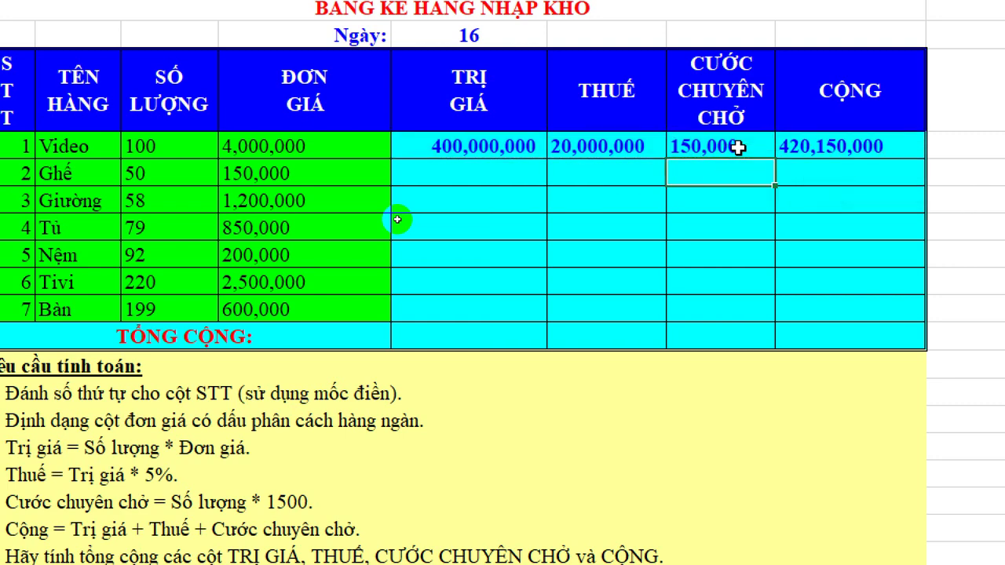
left_click(468, 144)
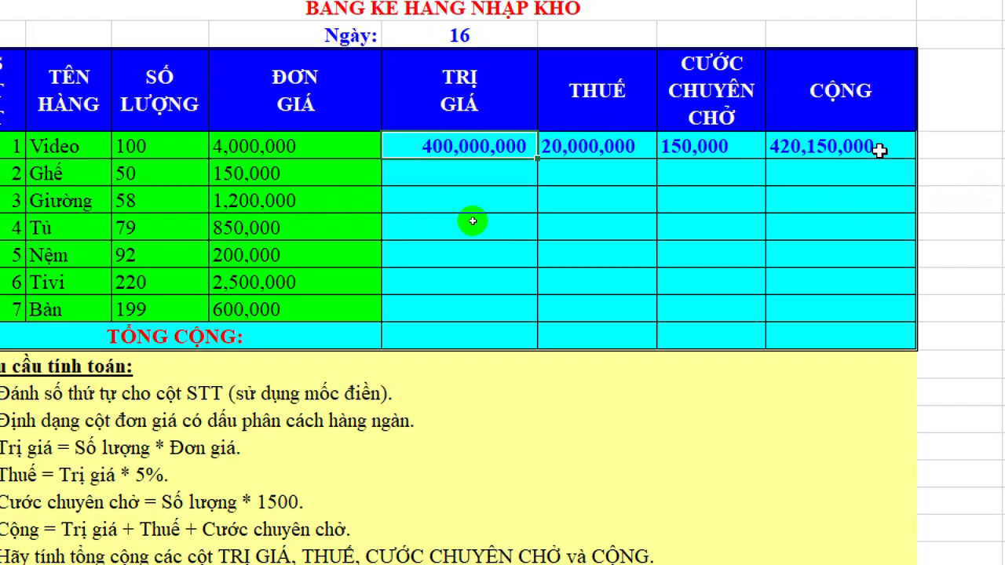
Fill the E7:H7 formulas down to row 13, undoing an overshooting fill first
left_click(879, 151, "shift")
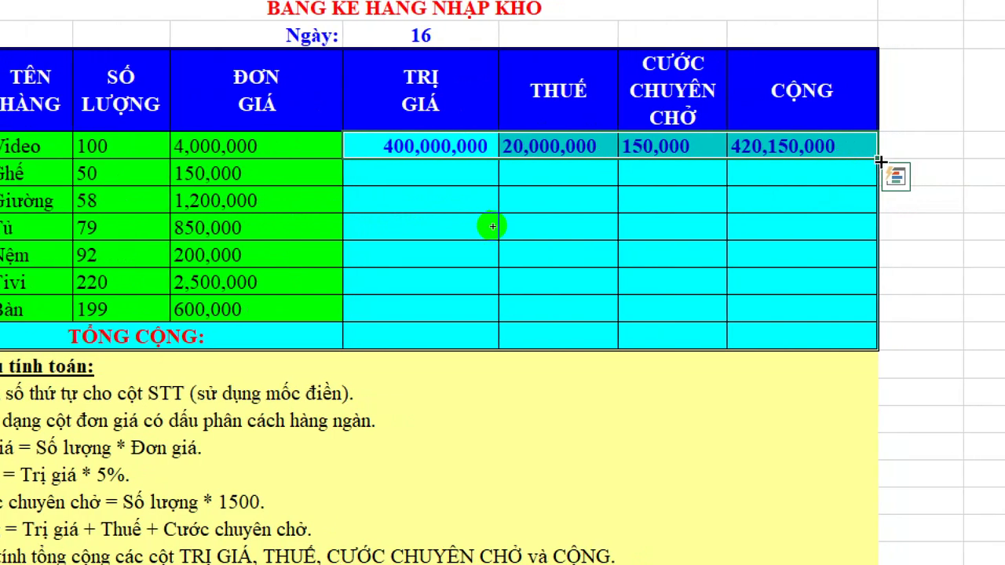
double_click(877, 158)
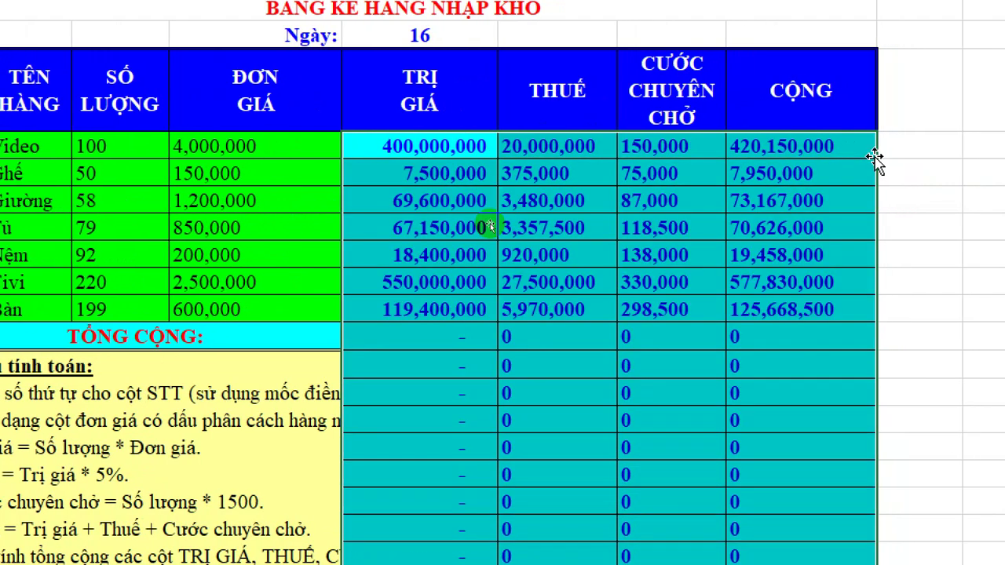
key("ctrl+z")
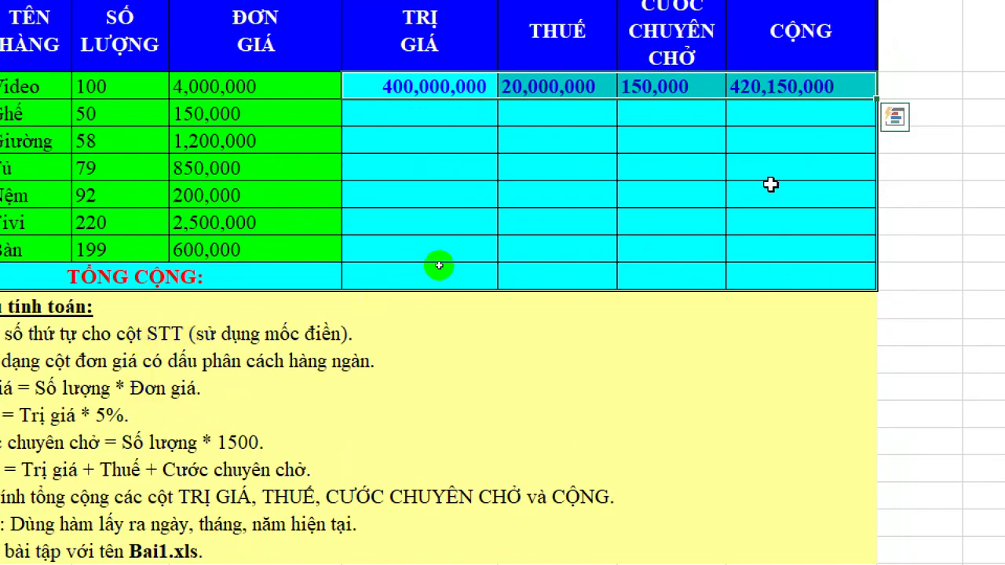
left_click_drag(876, 99, 853, 270)
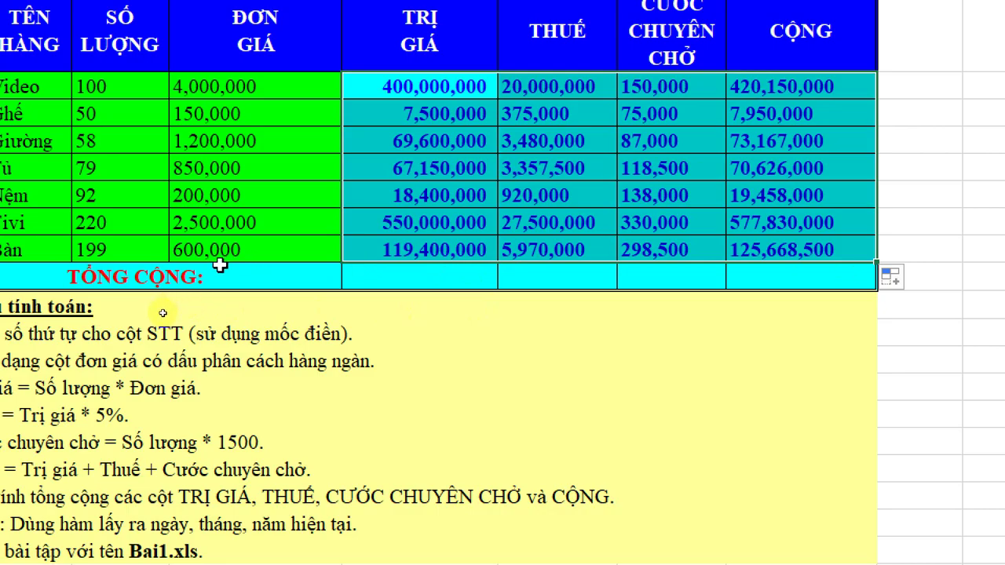
left_click(220, 271)
left_click(477, 274)
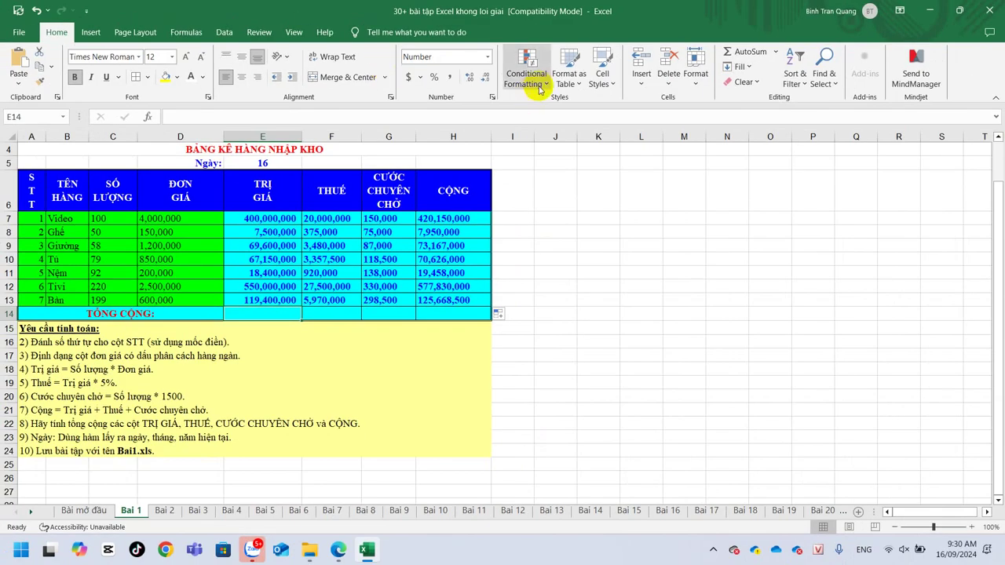
AutoSum the TRỊ GIÁ column into E14, totalling 1,232,050,000
left_click(750, 52)
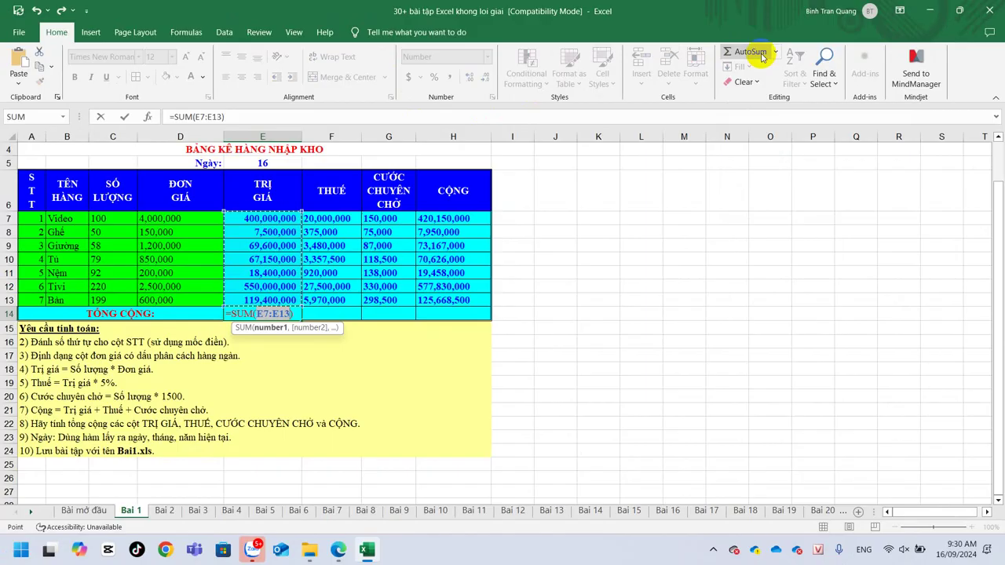
key("Return")
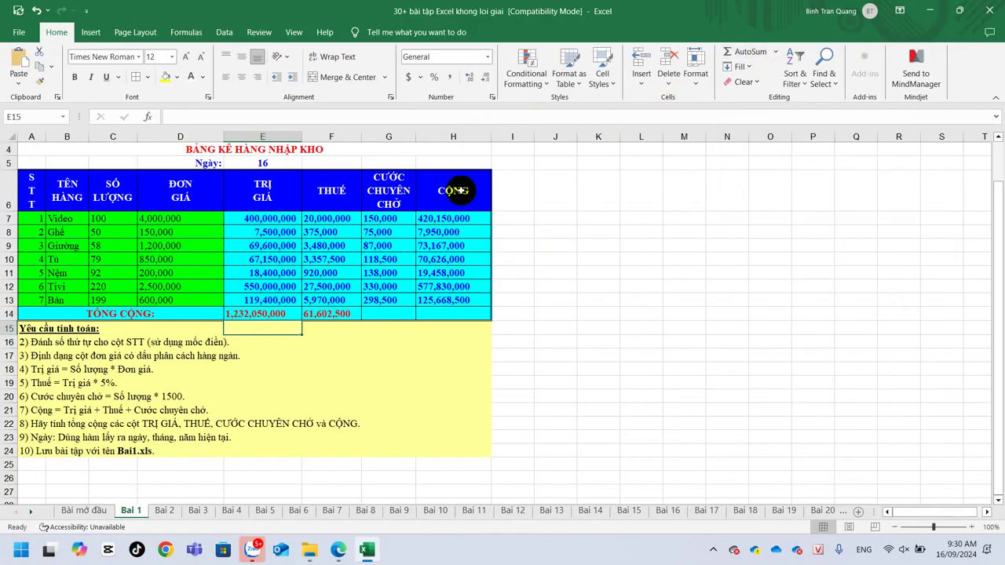
left_click(273, 311)
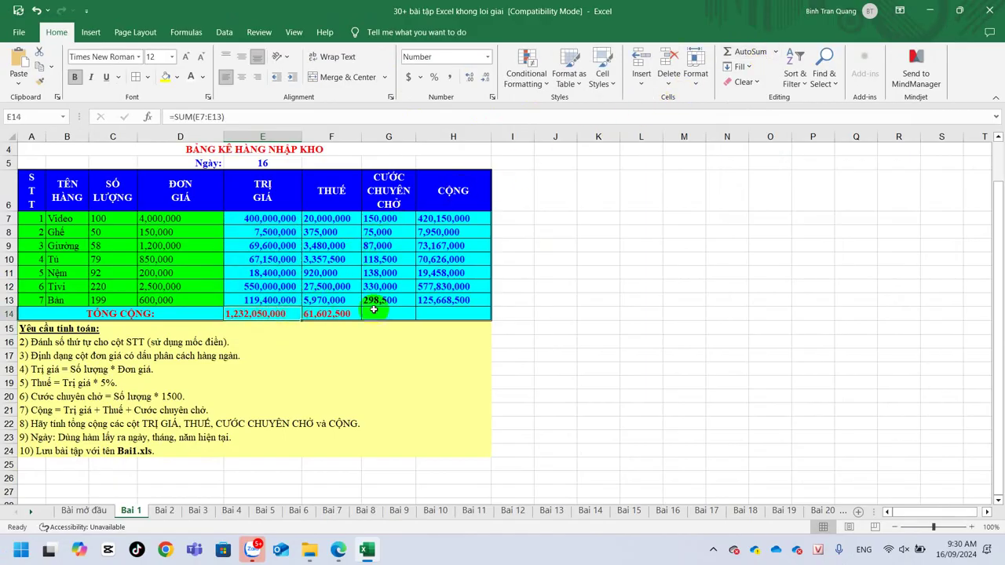
AutoSum the CƯỚC CHUYÊN CHỞ total (1,197,000) and verify the 1,294,849,500 grand total
left_click(369, 312)
left_click(346, 311)
left_click(387, 310)
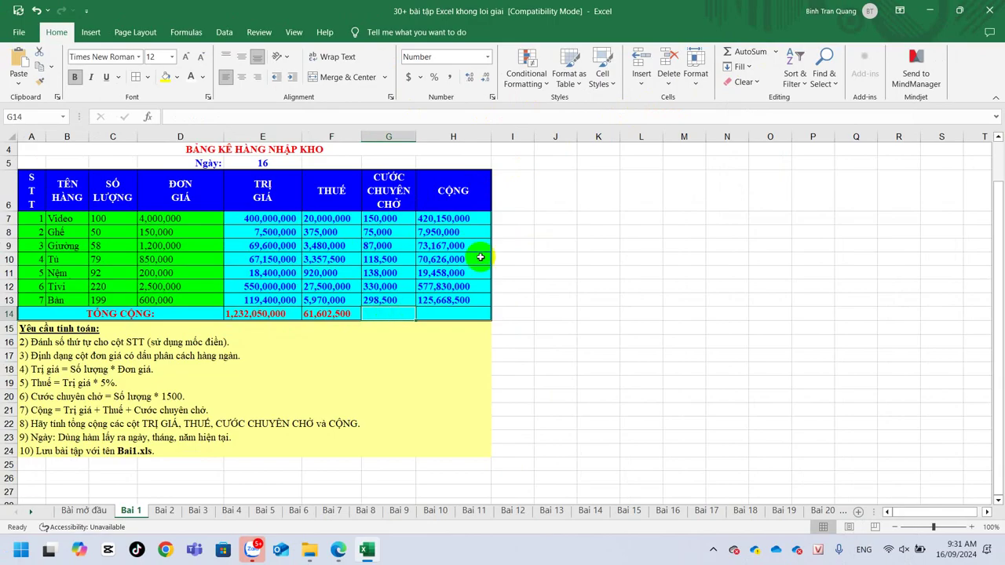
left_click(746, 52)
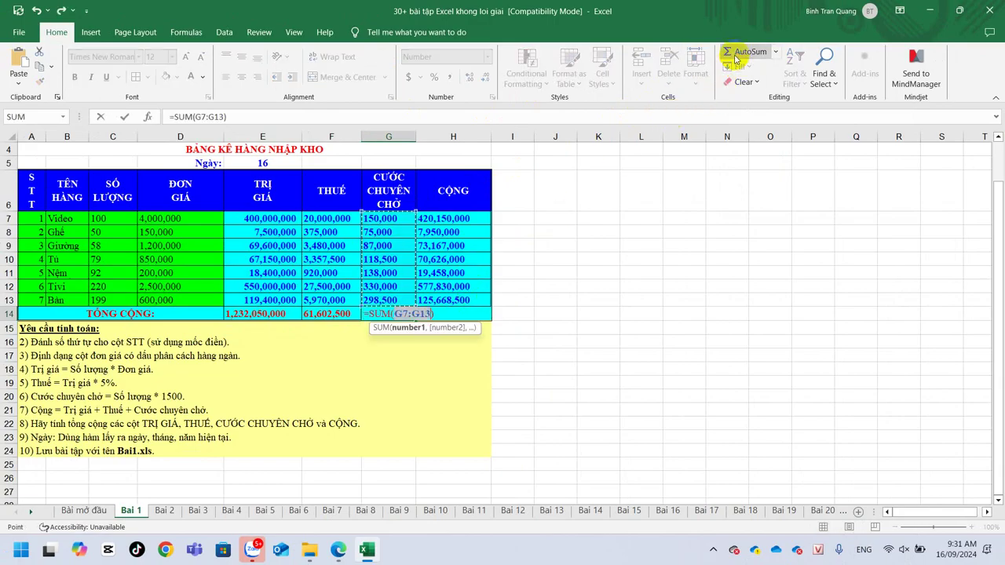
key("Return")
left_click(460, 312)
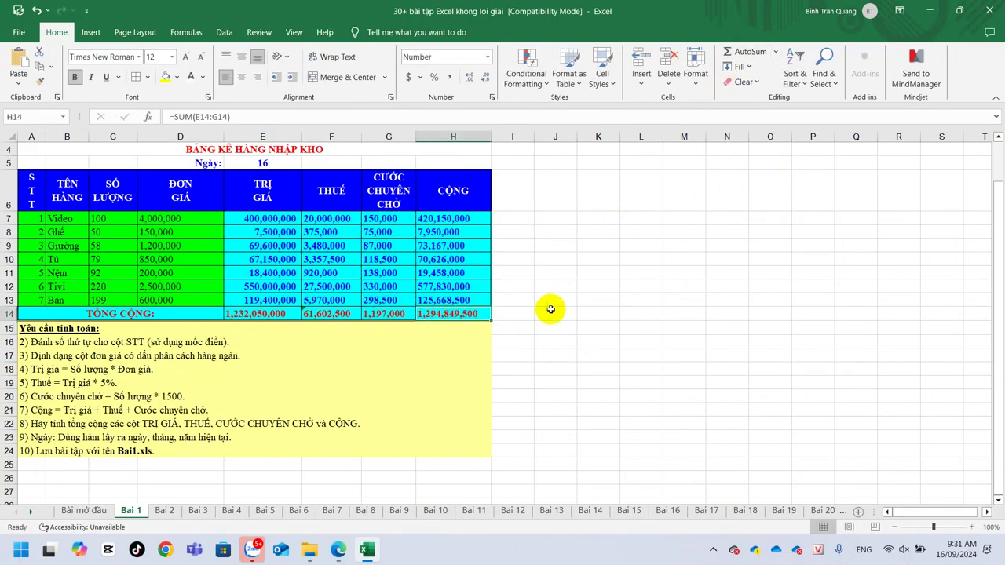
left_click(383, 313)
left_click(330, 313)
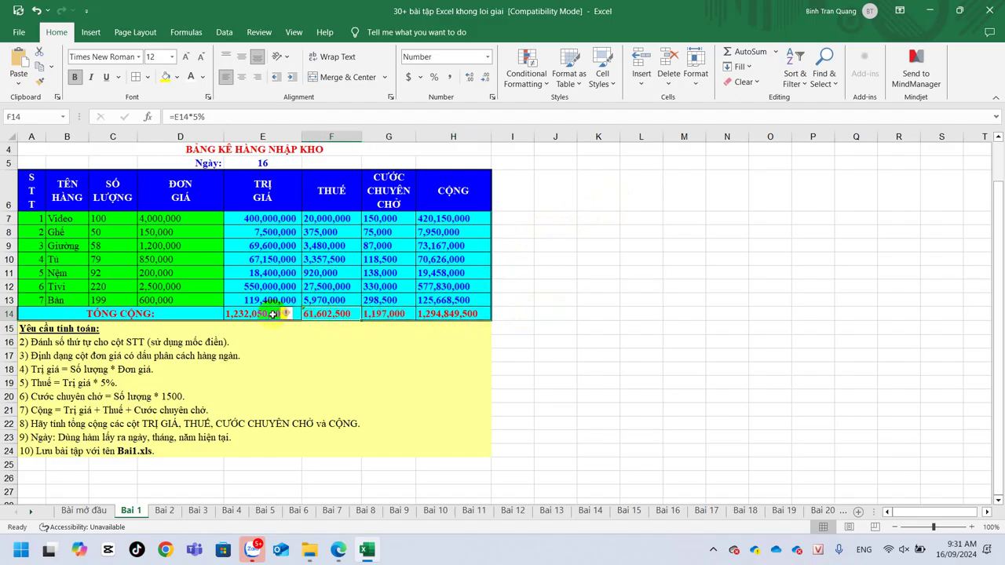
left_click(259, 314)
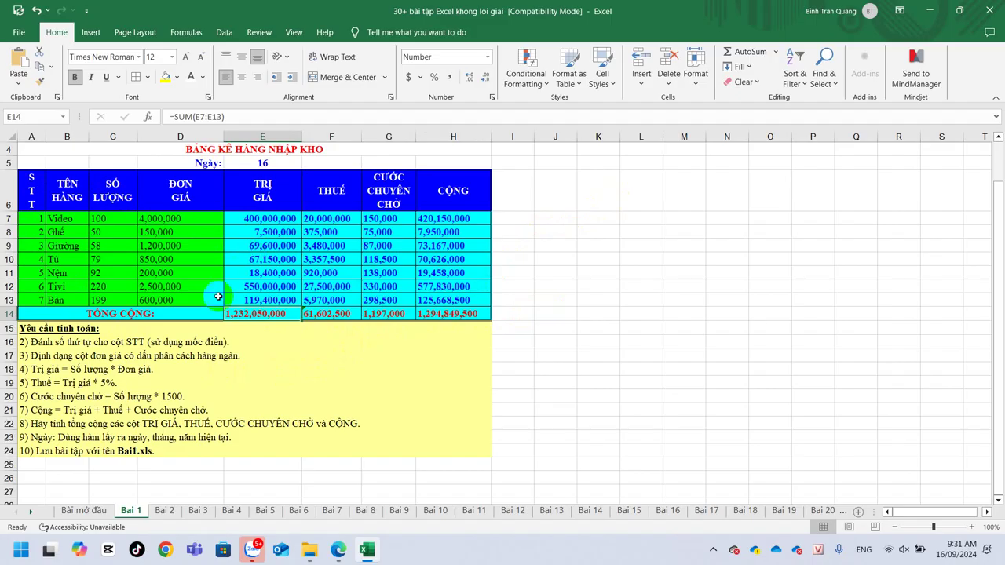
Copy the whole table A4:H14 and bring up the Zalo chat window
left_click(131, 512)
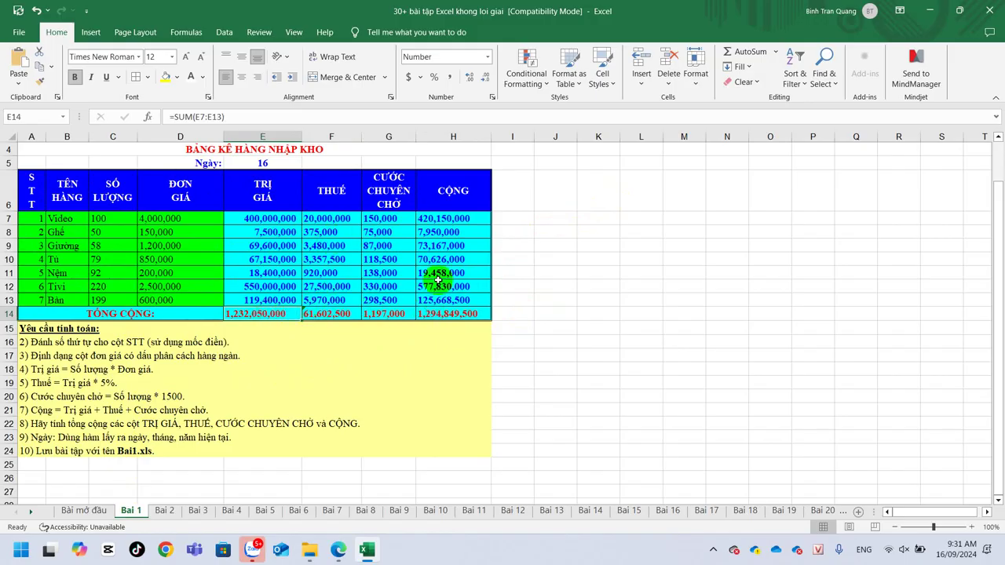
left_click(63, 151)
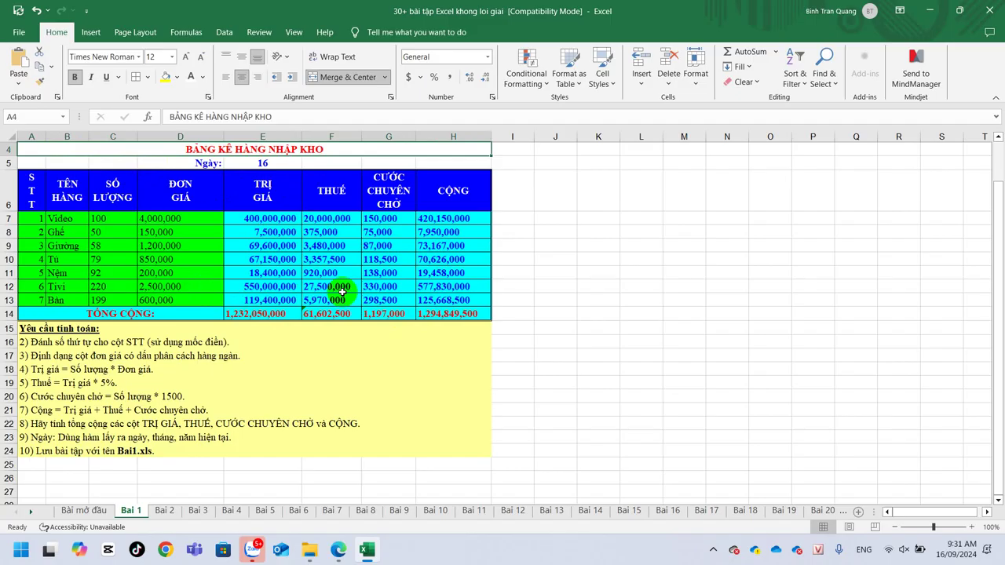
left_click(472, 311, "shift")
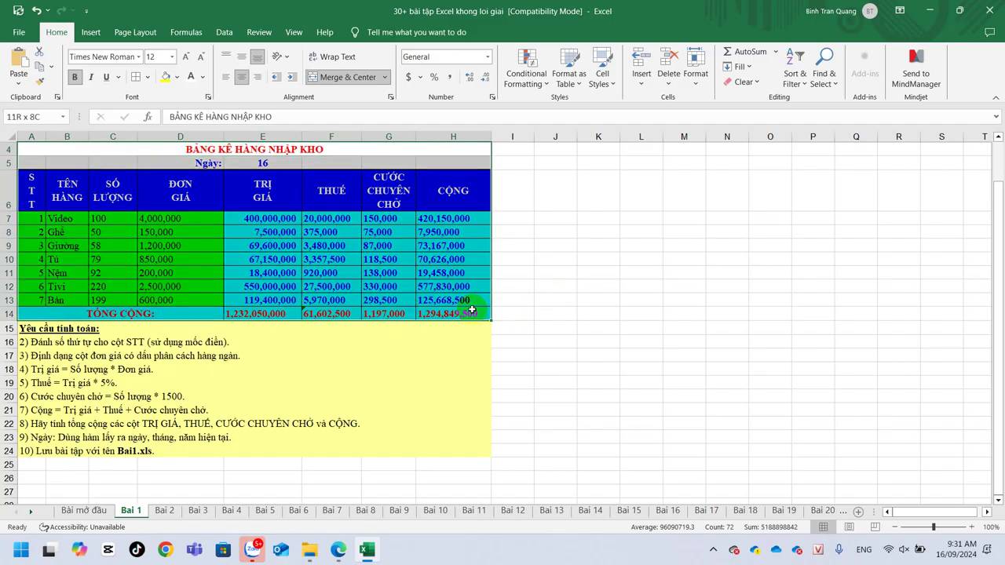
key("ctrl+c")
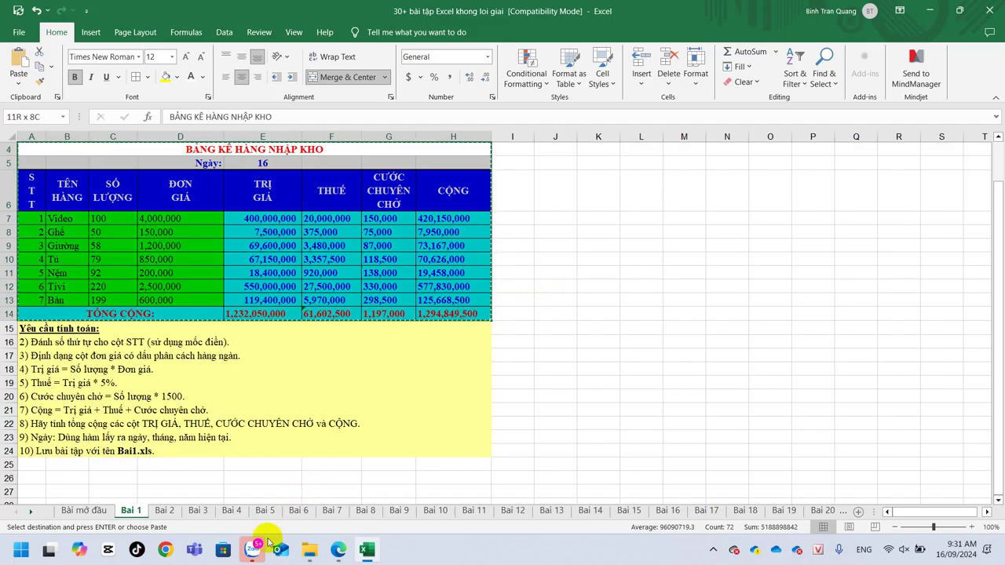
left_click(246, 559)
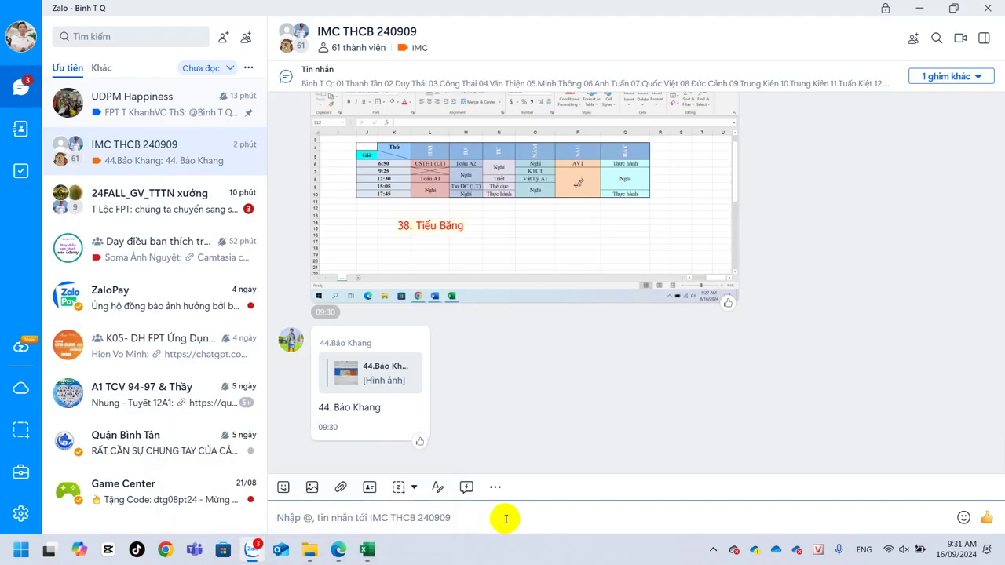
Paste the table into the chat as an image, add a short caption, and send it
key("ctrl+v")
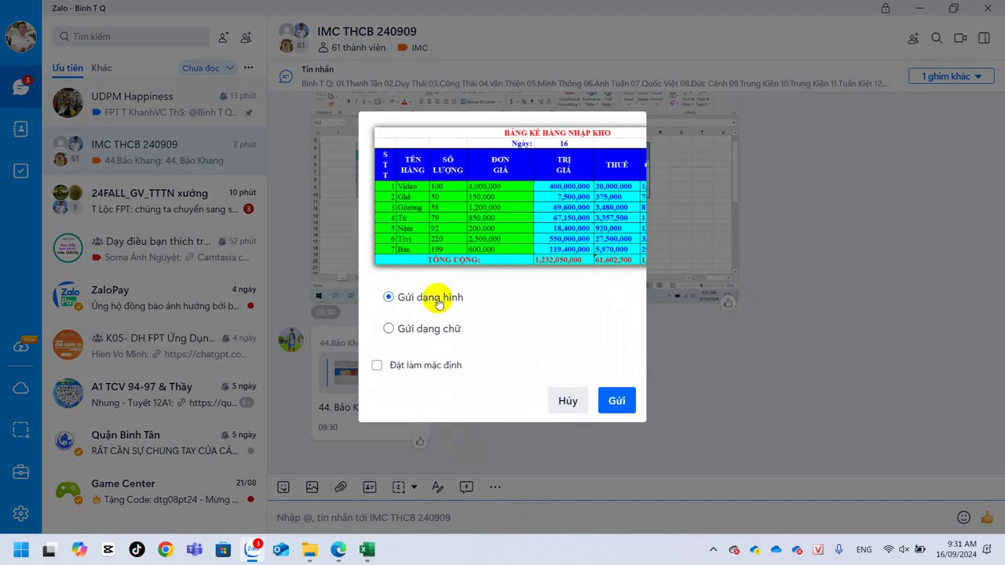
left_click(615, 402)
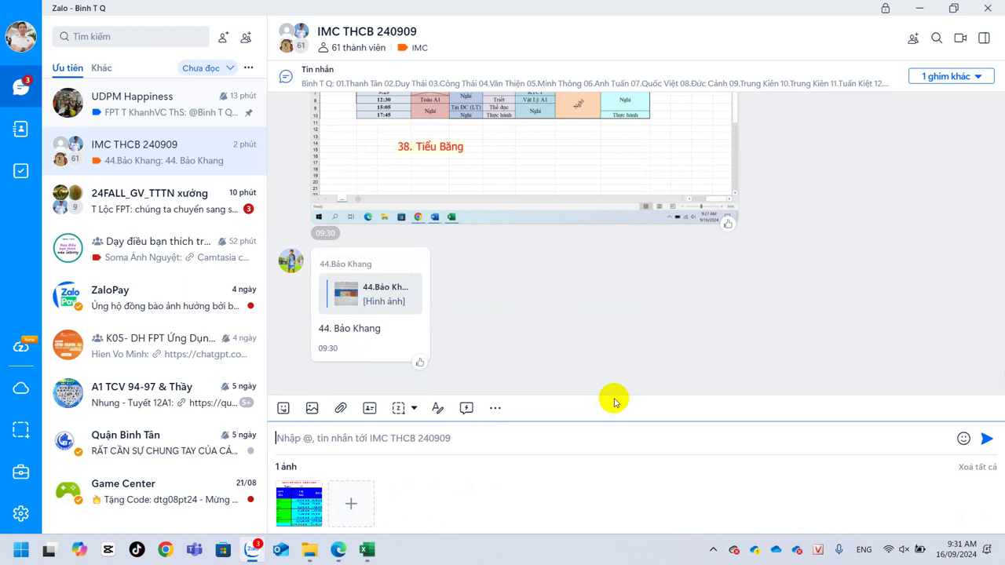
type("00.Quang Bình")
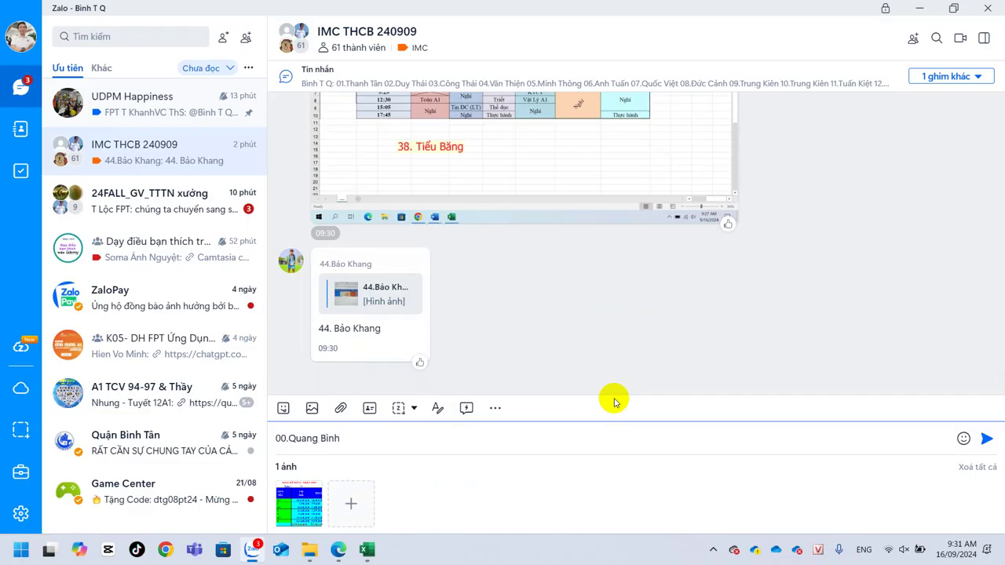
left_click(985, 439)
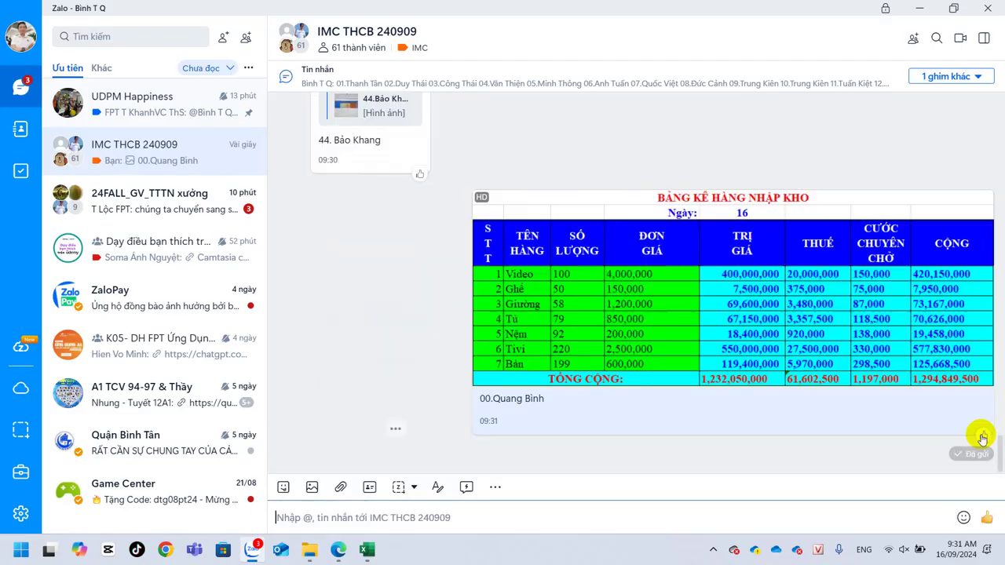